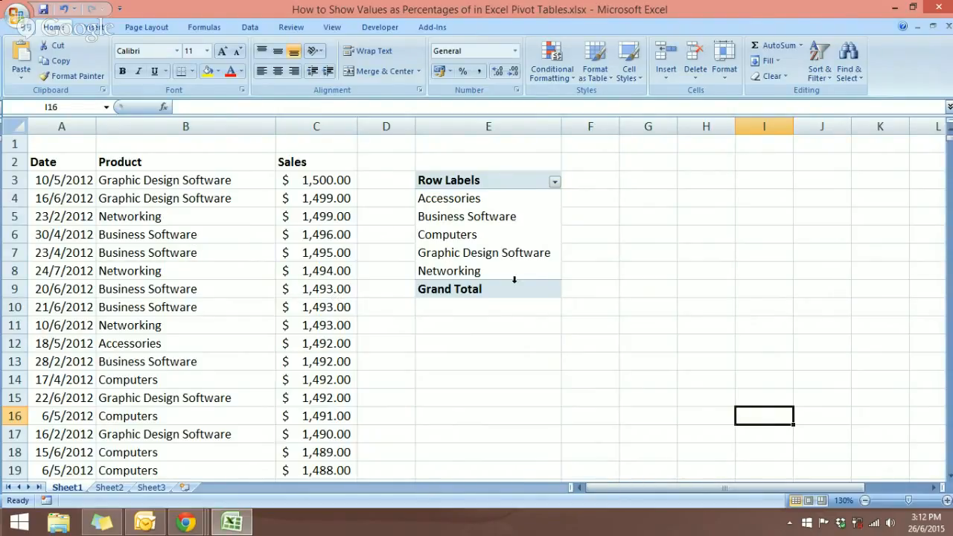
Add the Sales field to the pivot values, giving a Sum of Sales column with Grand Total 1470697.117
left_click(484, 218)
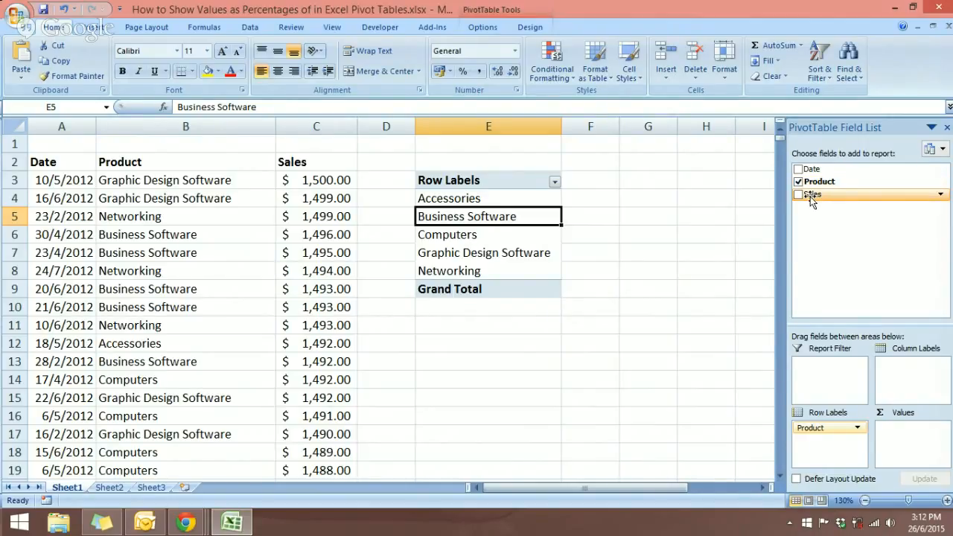
left_click_drag(812, 199, 899, 429)
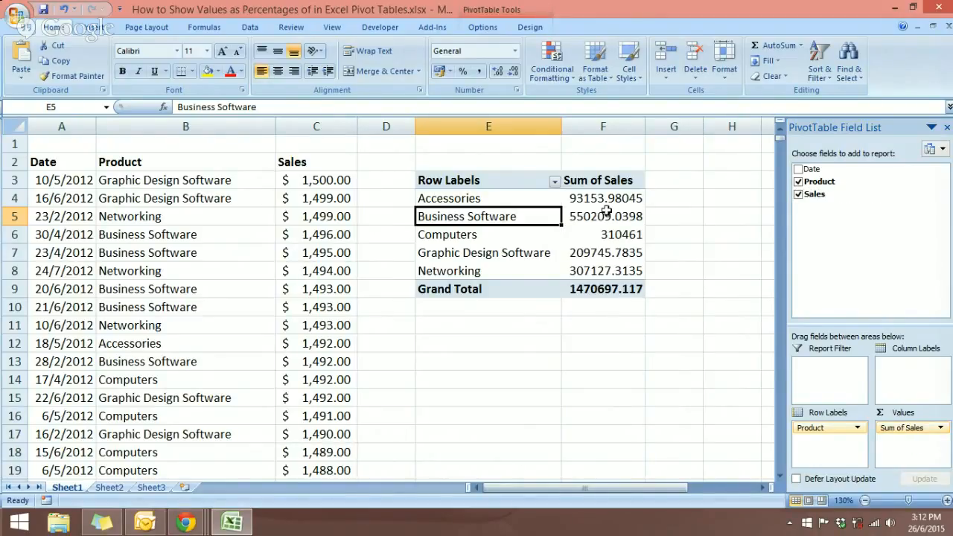
left_click(614, 233)
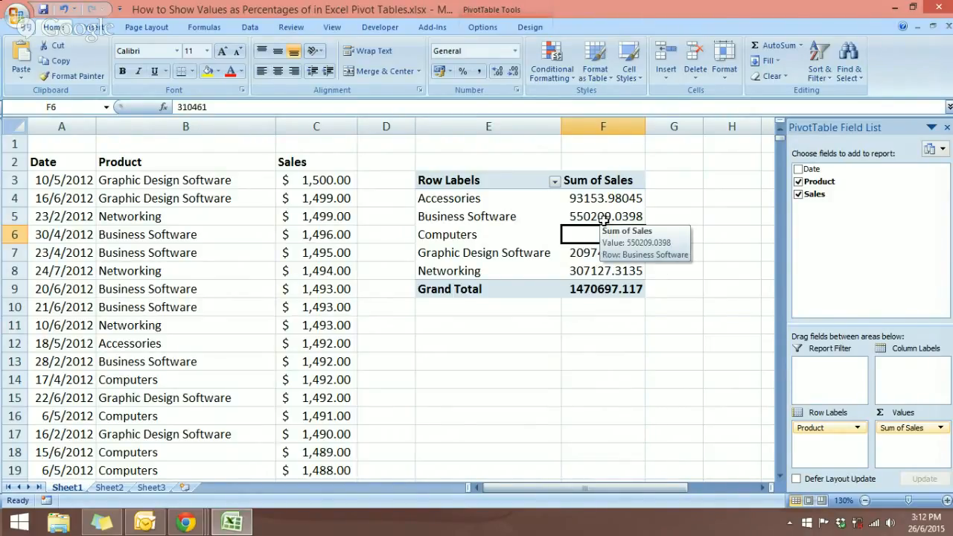
Set the Sum of Sales custom name to Revenue after 'Sales' is rejected as a duplicate name
right_click(603, 219)
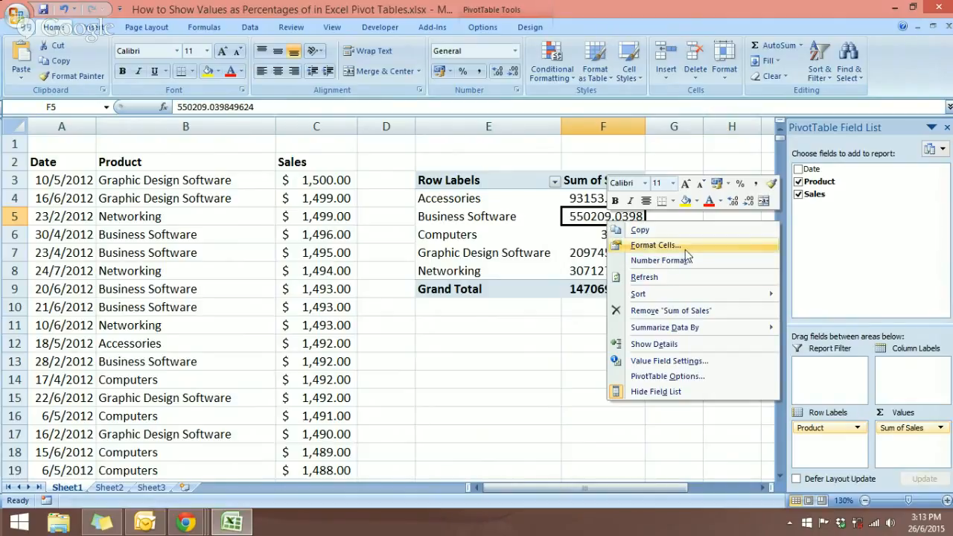
left_click(652, 362)
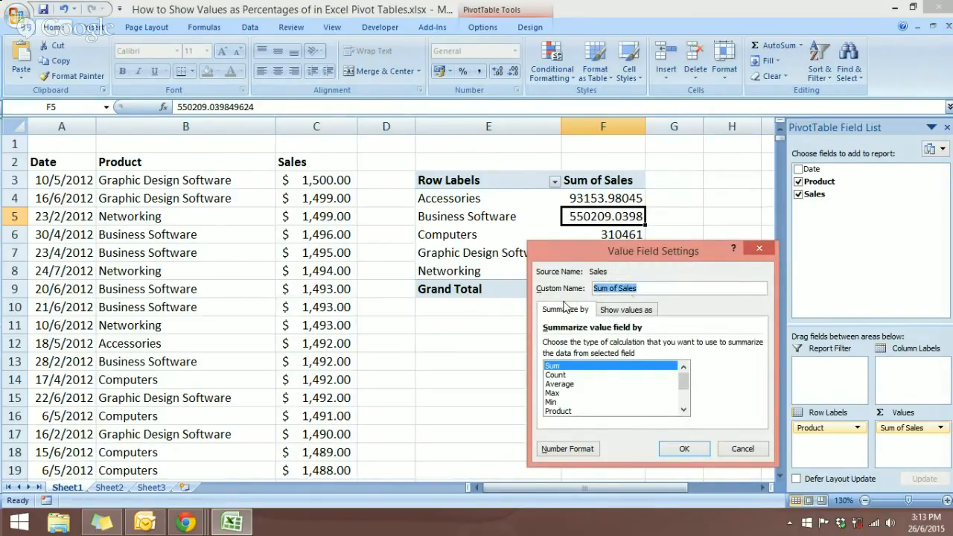
left_click_drag(653, 251, 291, 163)
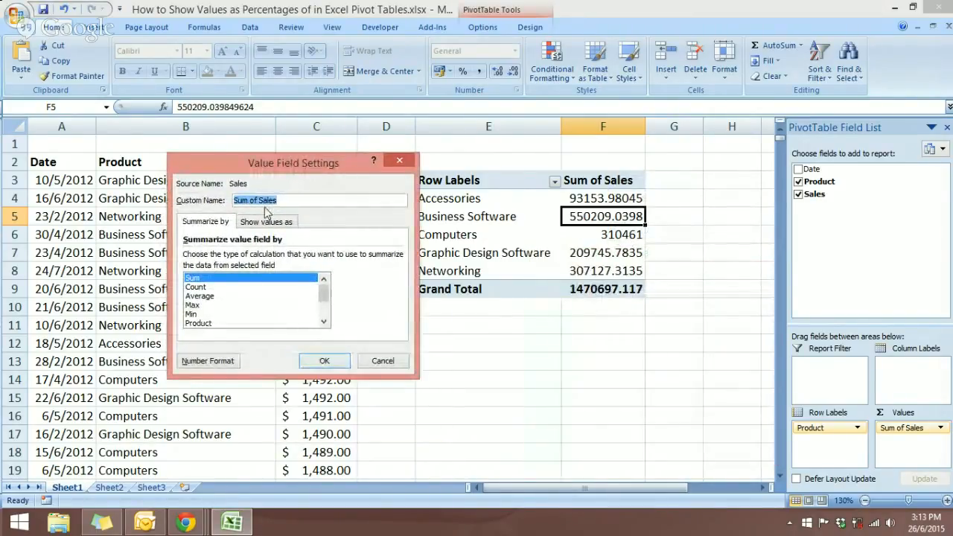
left_click(281, 200)
left_click_drag(280, 199, 221, 204)
type("Sales")
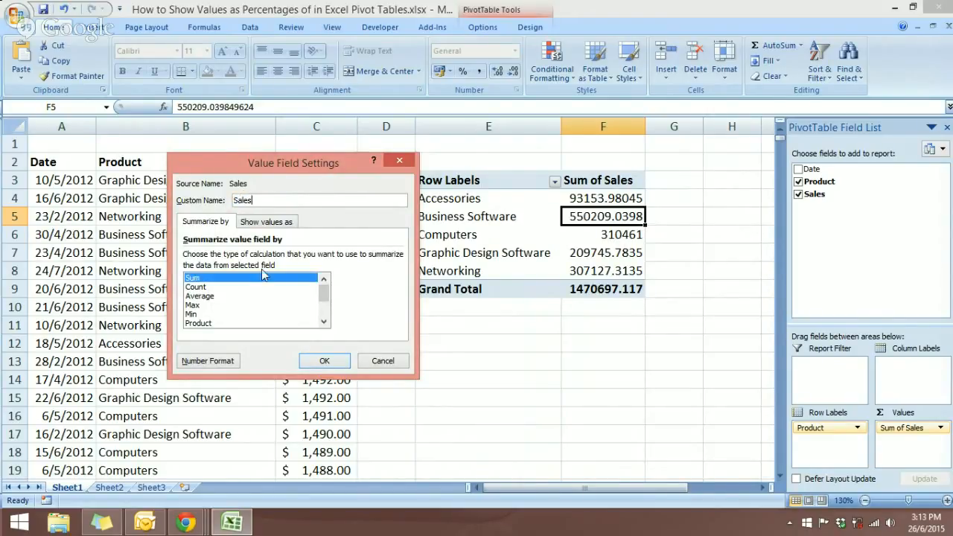
left_click(305, 363)
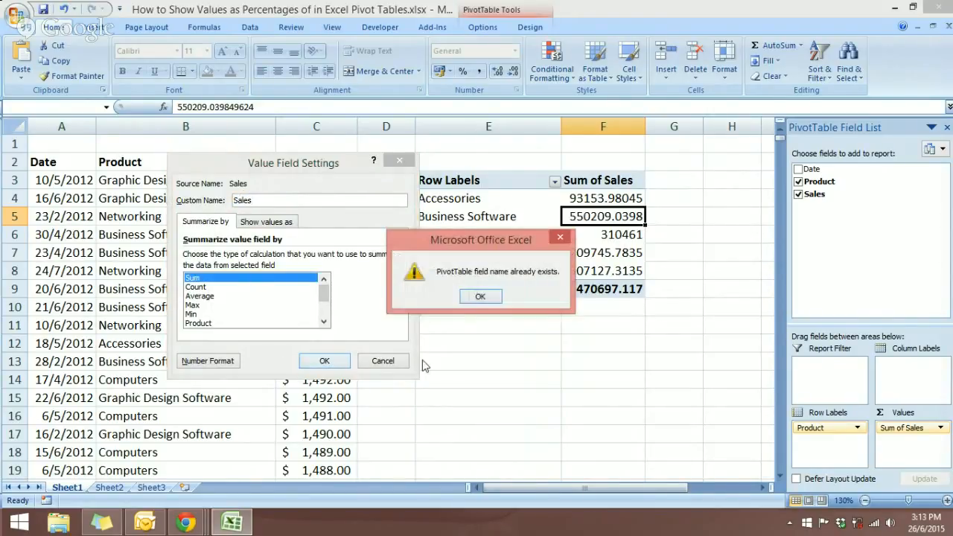
left_click(481, 297)
left_click_drag(258, 201, 217, 199)
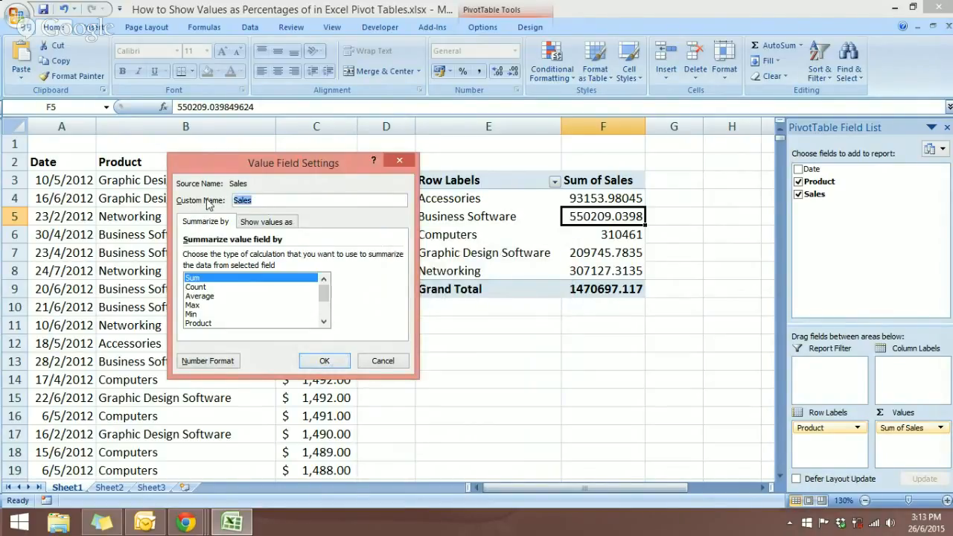
type("Revenue")
left_click(340, 366)
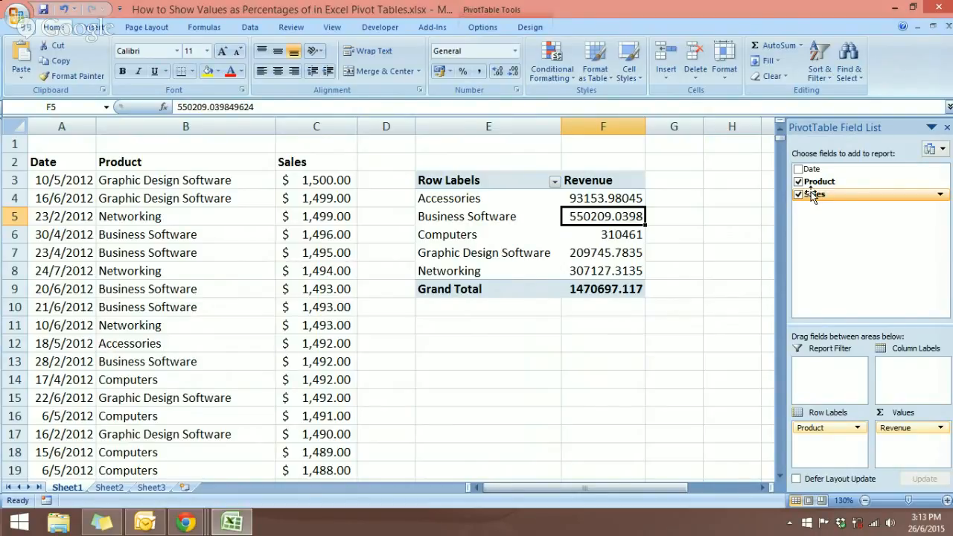
Format the Revenue values with a 1000 separator, two decimals and $ Accounting format
left_click(707, 302)
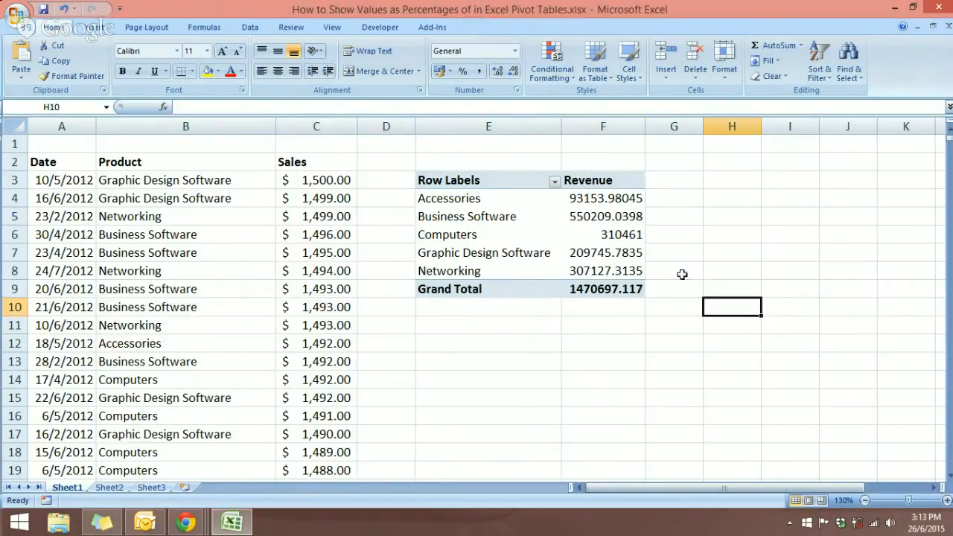
left_click_drag(617, 202, 615, 286)
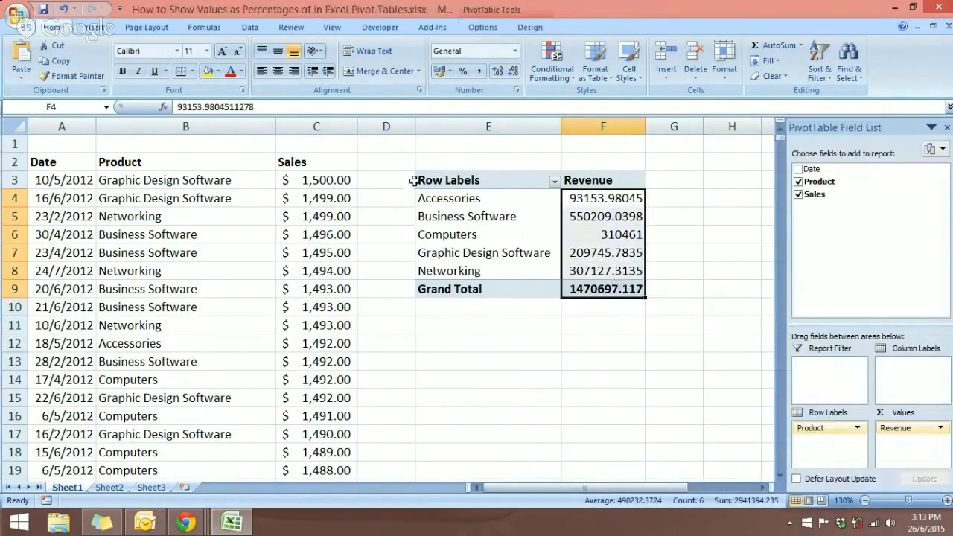
left_click(516, 90)
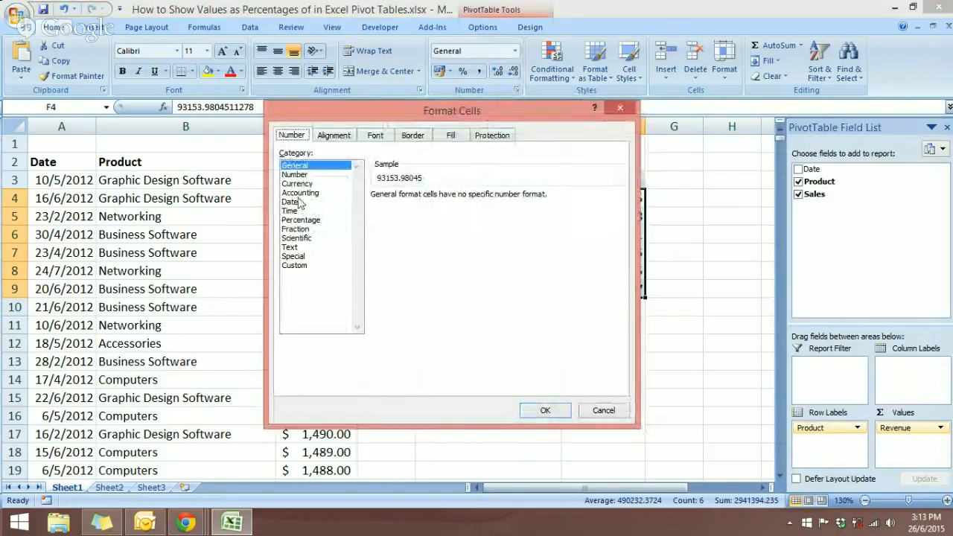
left_click(295, 174)
left_click(375, 213)
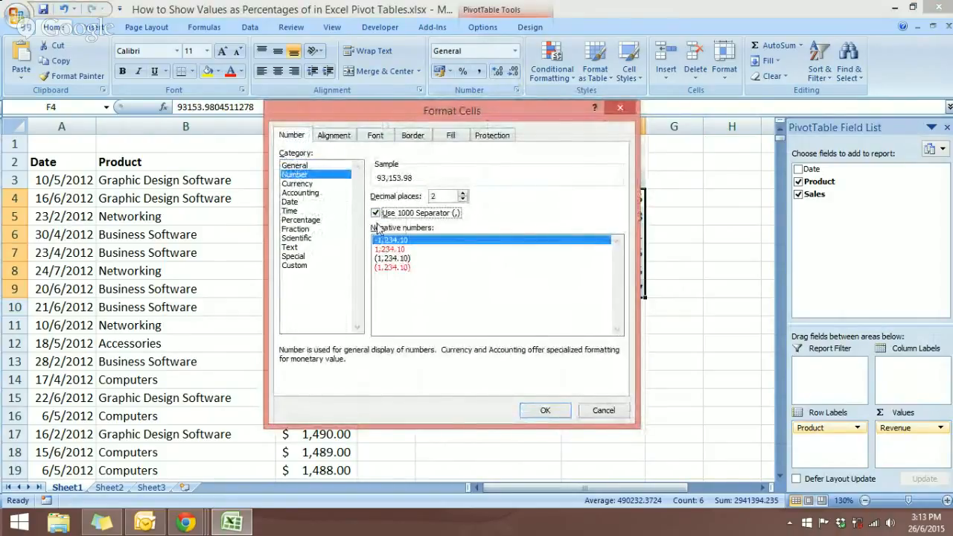
left_click_drag(439, 196, 423, 199)
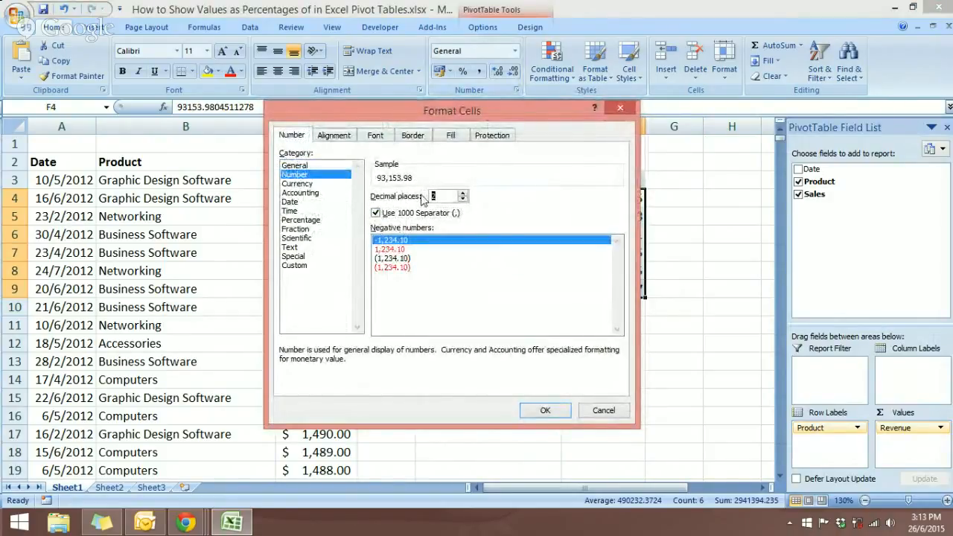
left_click(539, 417)
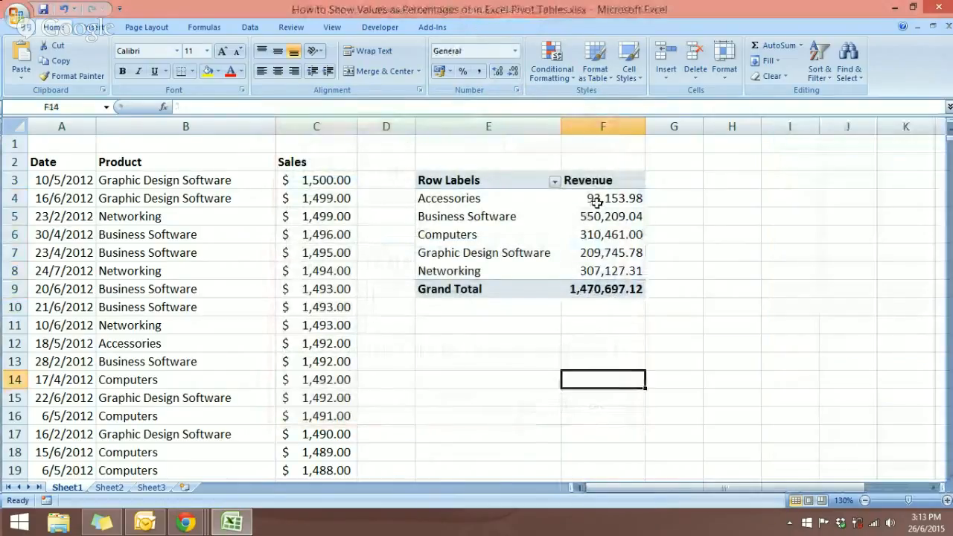
left_click(450, 71)
left_click(491, 101)
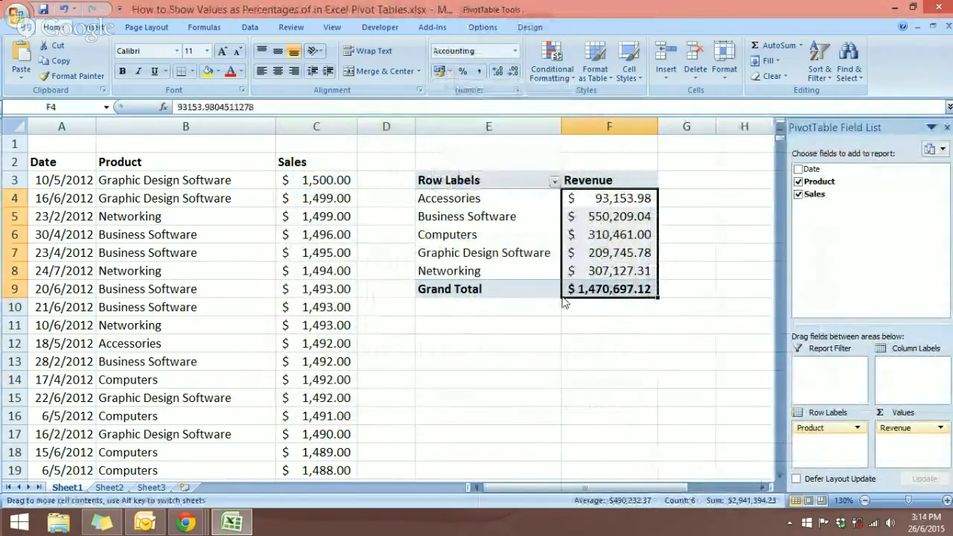
left_click(696, 236)
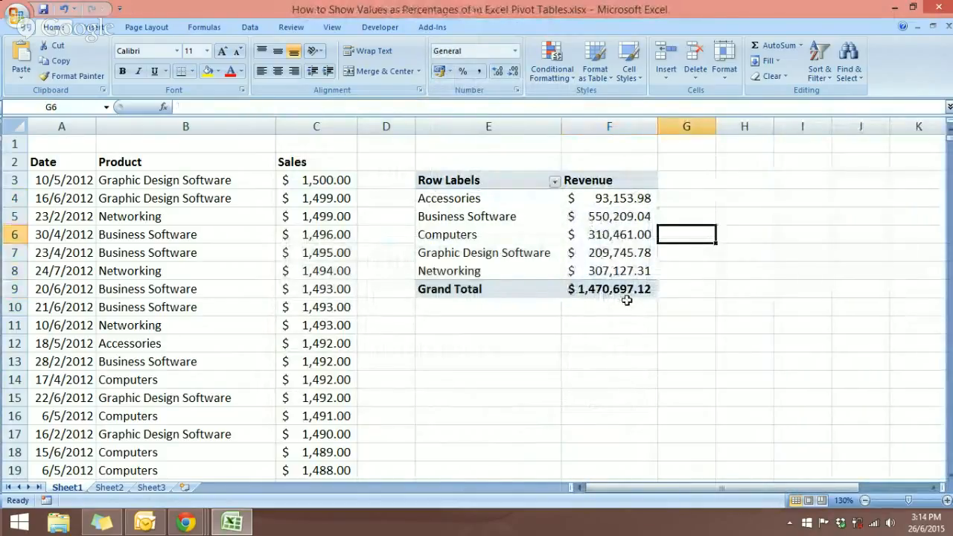
Add Sales to the pivot values again, repeating each category total and the $ 1,470,697.12 Grand Total
left_click(593, 251)
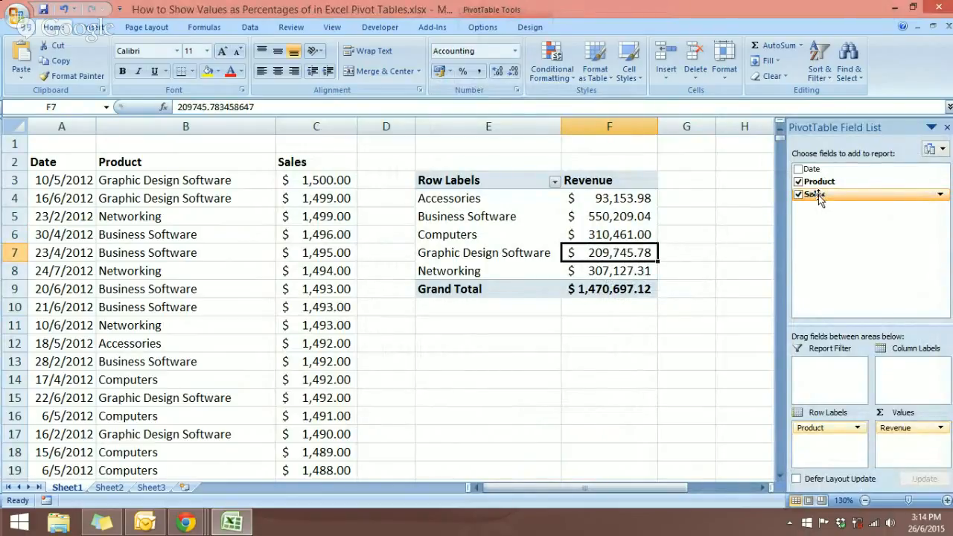
left_click_drag(819, 200, 904, 465)
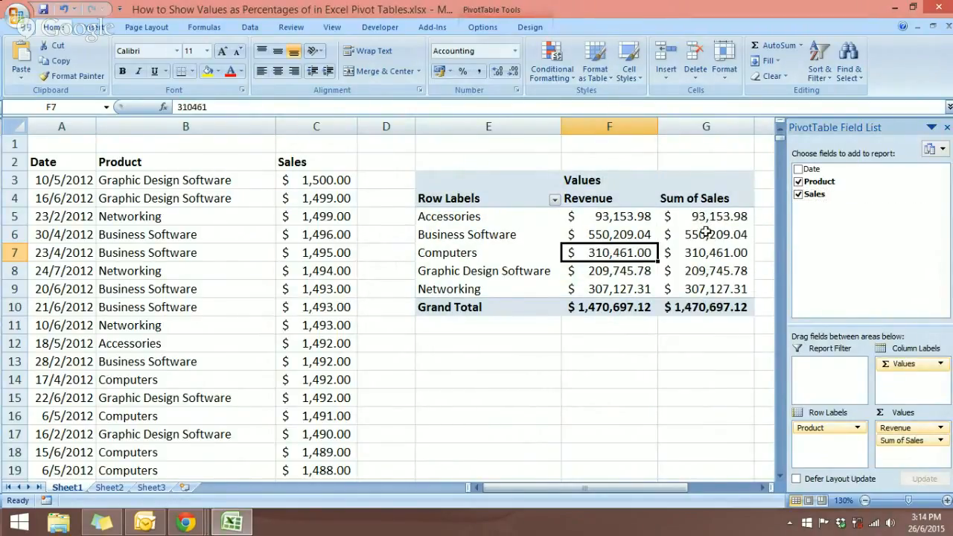
mouse_move(706, 233)
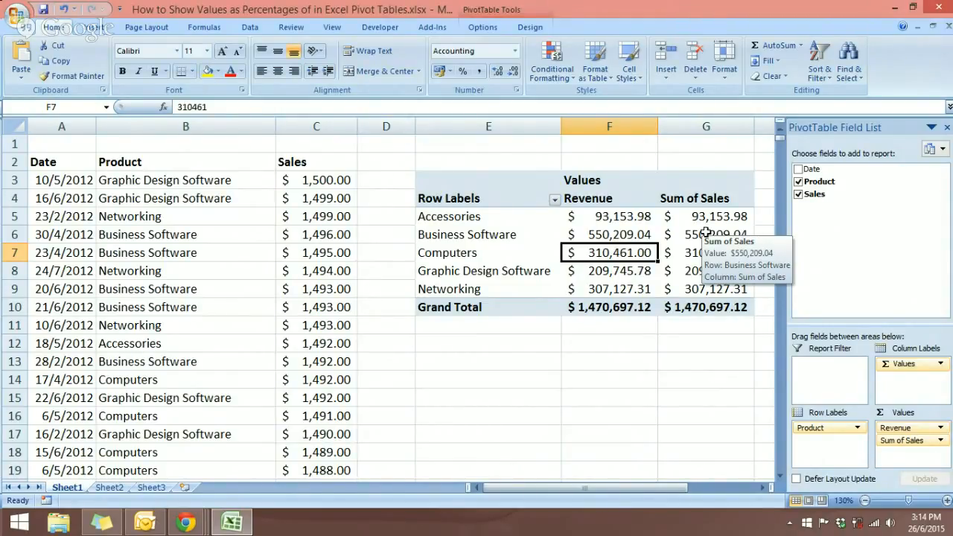
Change the new Sum of Sales column's custom name to '% Of Total Sales'
left_click(705, 232)
right_click(709, 232)
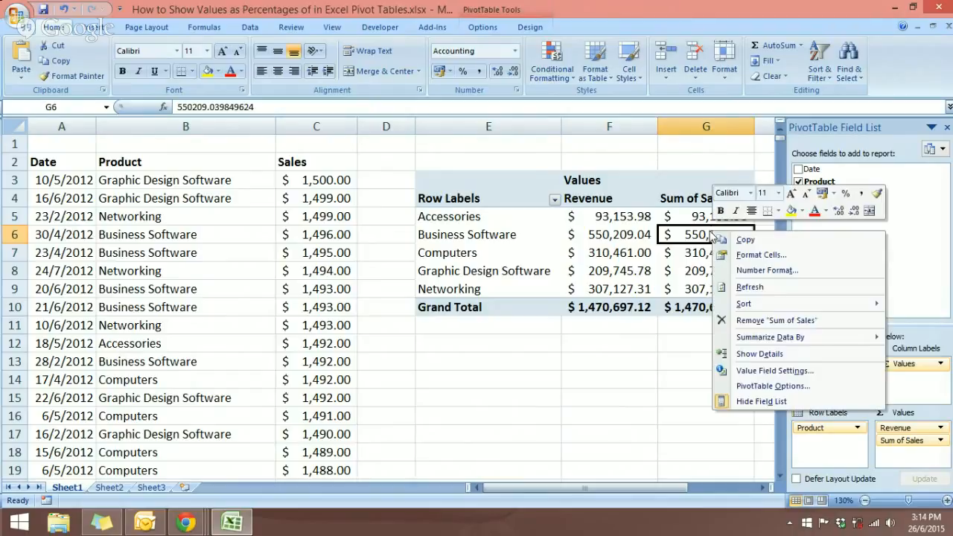
left_click(762, 372)
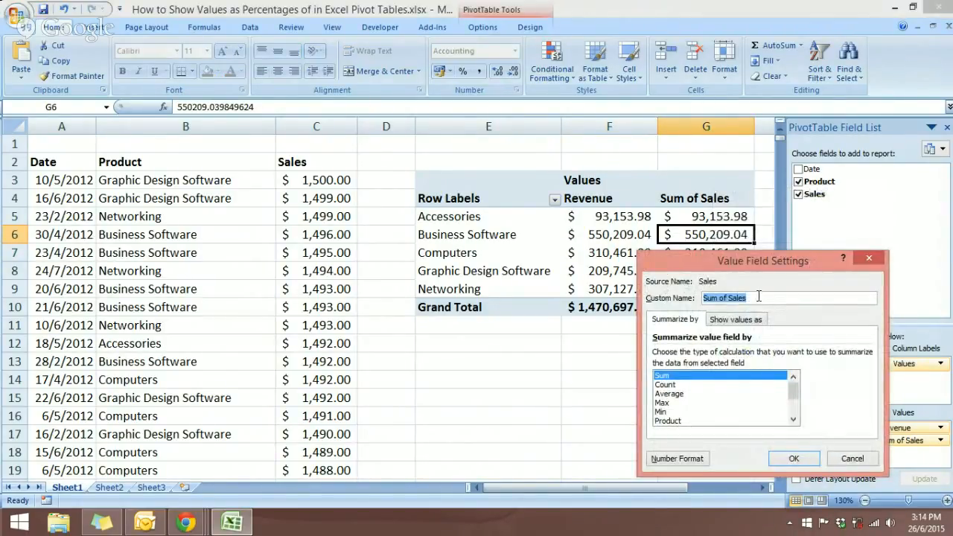
left_click(758, 299)
left_click_drag(758, 298, 695, 300)
type("% Of Total Sales")
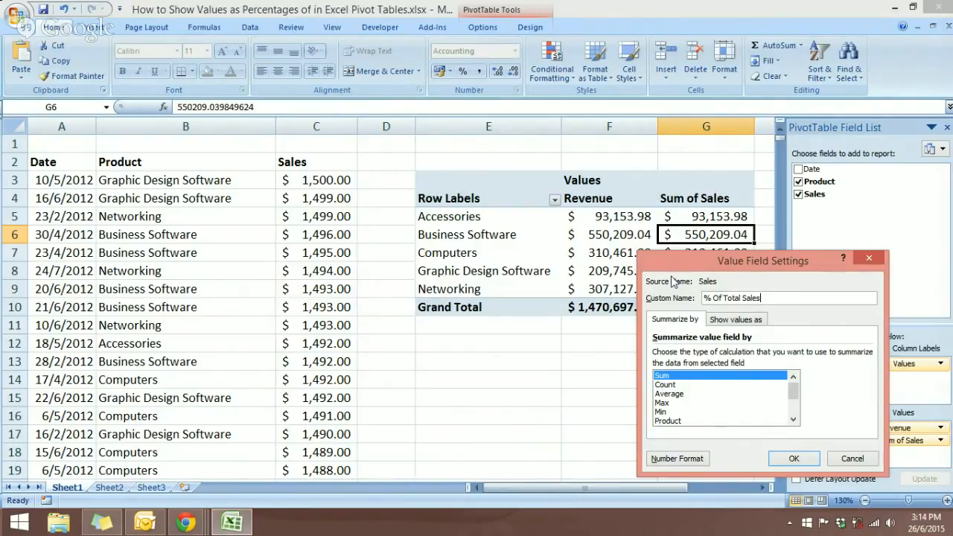
left_click(794, 458)
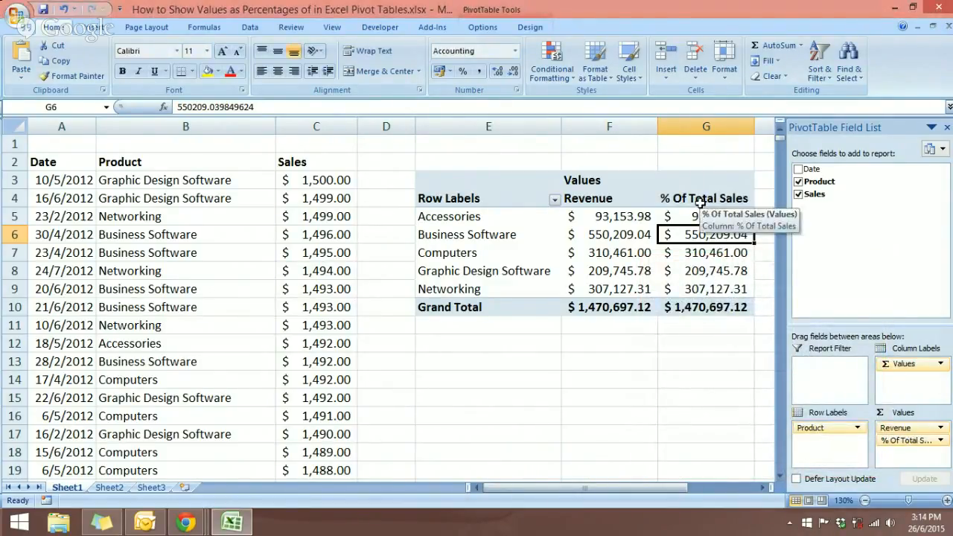
right_click(703, 237)
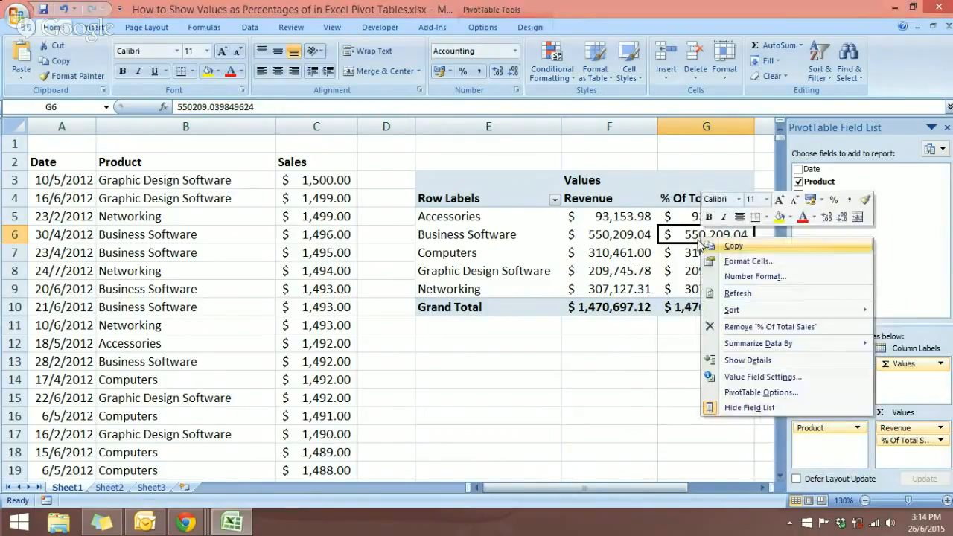
Show the % Of Total Sales values as % of column, e.g. Business Software 37.41%
left_click(741, 378)
left_click_drag(727, 271, 430, 151)
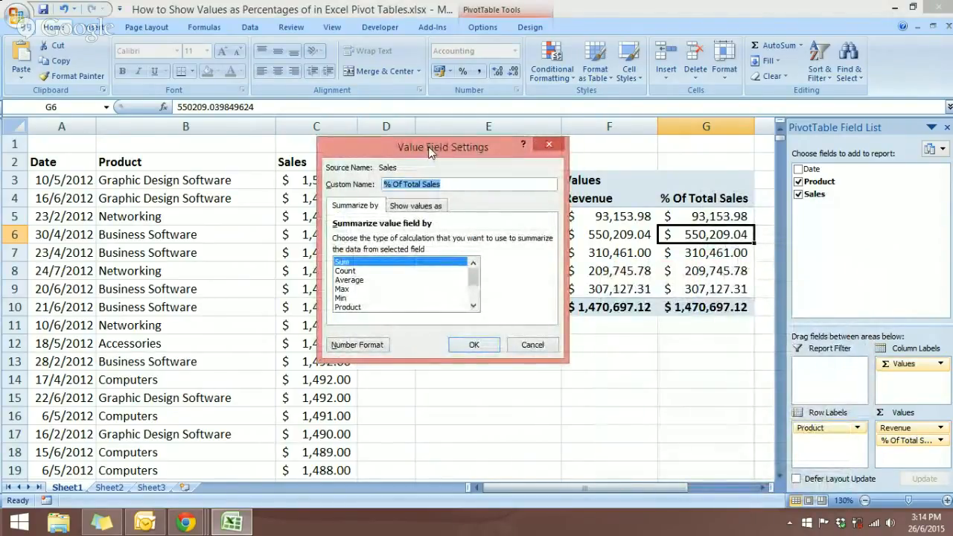
left_click(438, 213)
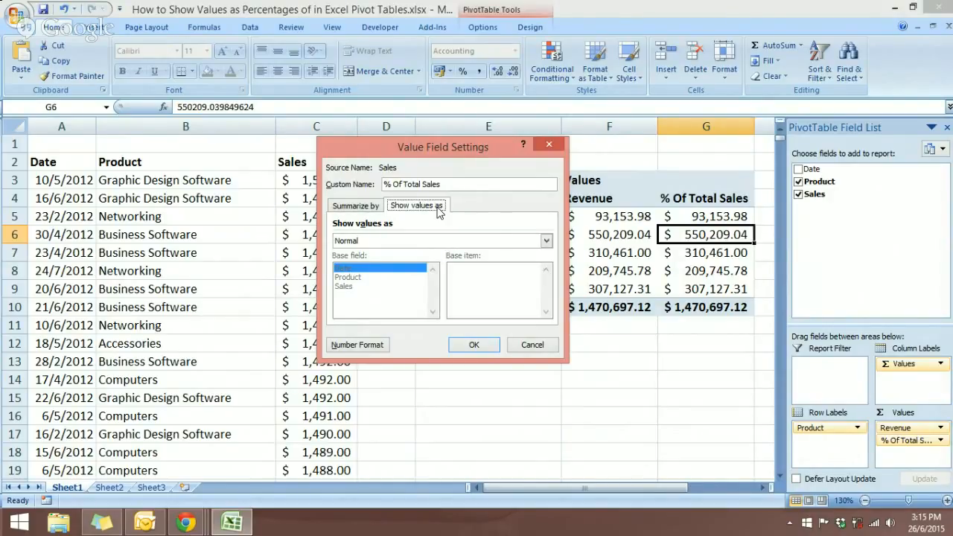
left_click(521, 242)
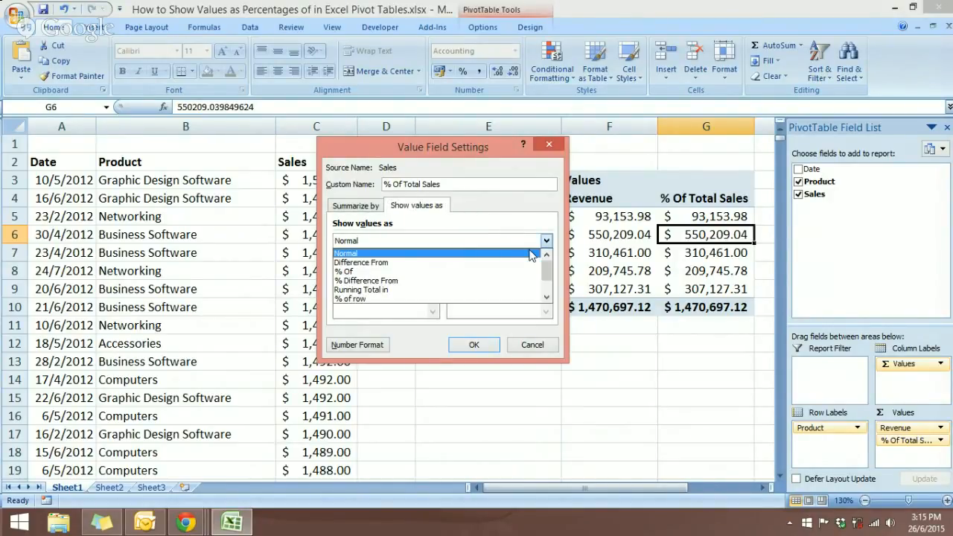
left_click(544, 248)
left_click(545, 248)
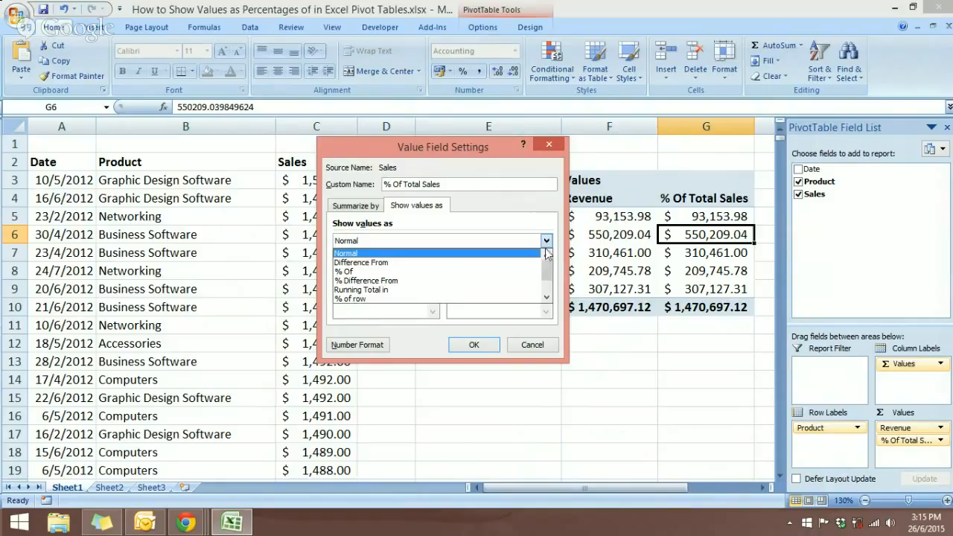
left_click(546, 297)
left_click(547, 297)
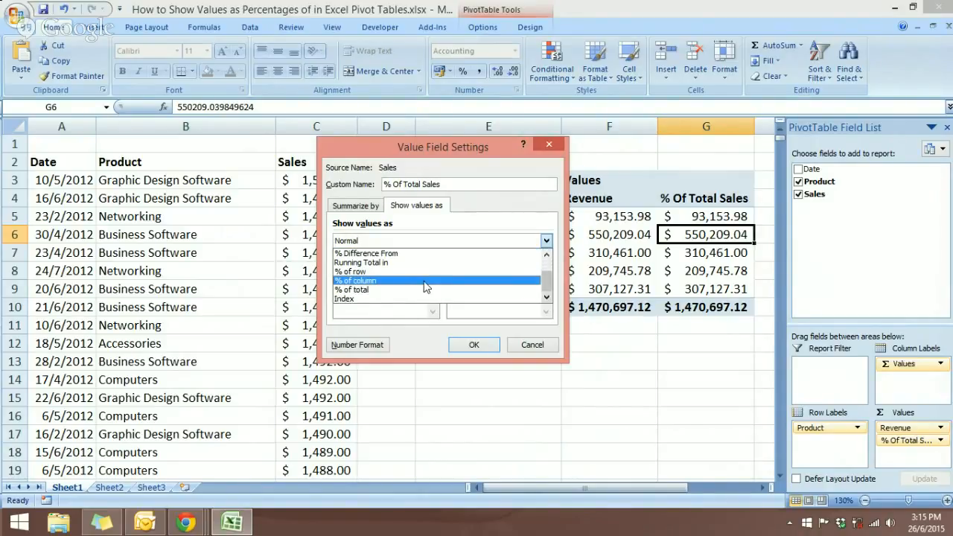
left_click(352, 283)
left_click(475, 343)
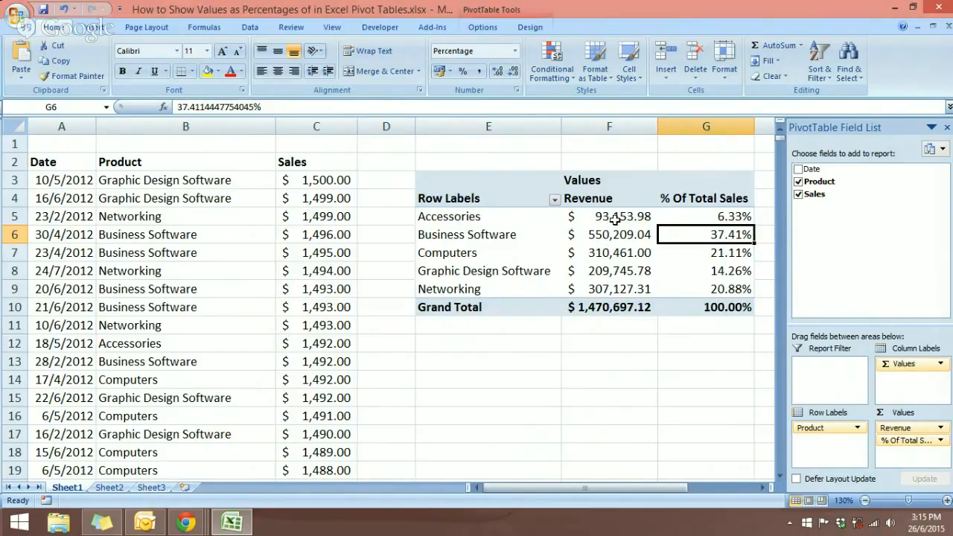
mouse_move(617, 221)
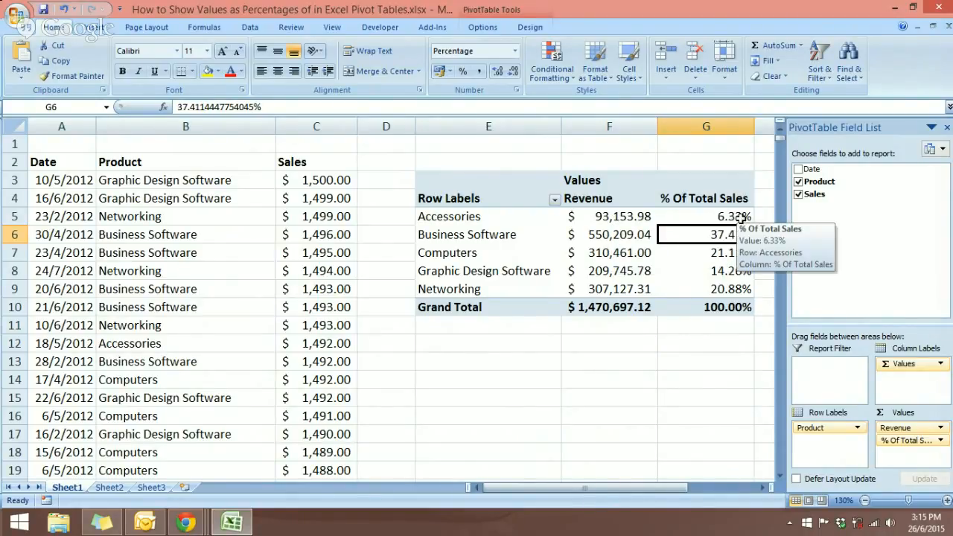
mouse_move(614, 313)
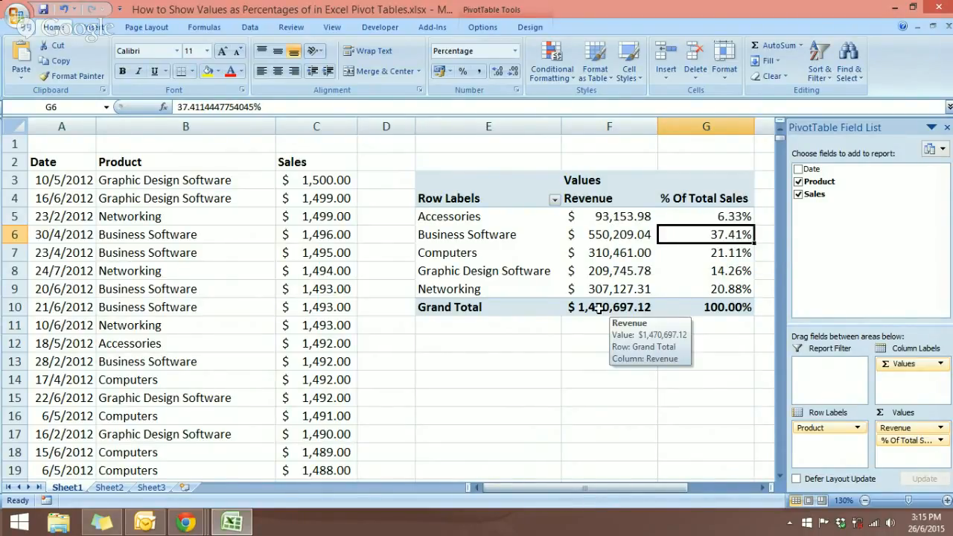
mouse_move(603, 293)
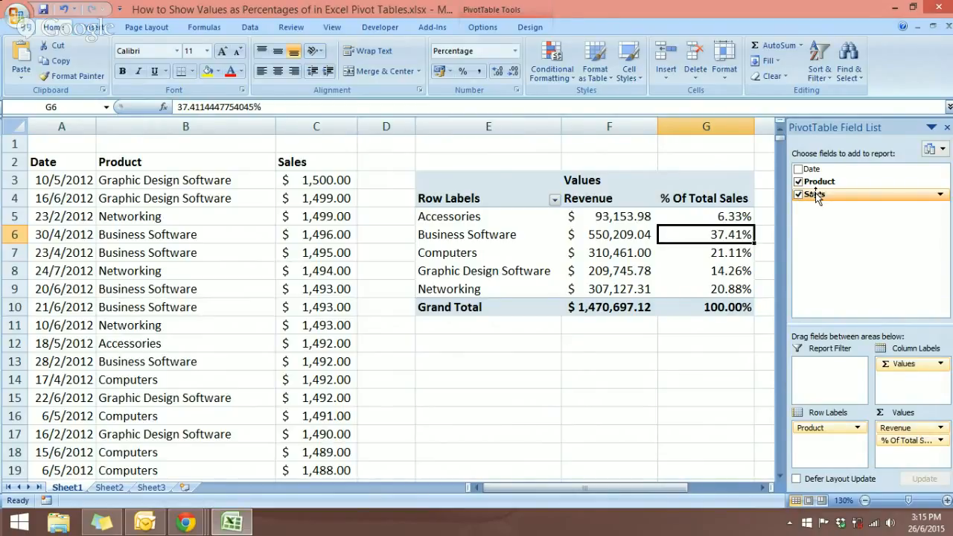
Add Sales to the values once more and name the new column '% Of Cumulative Total'
left_click_drag(816, 195, 908, 452)
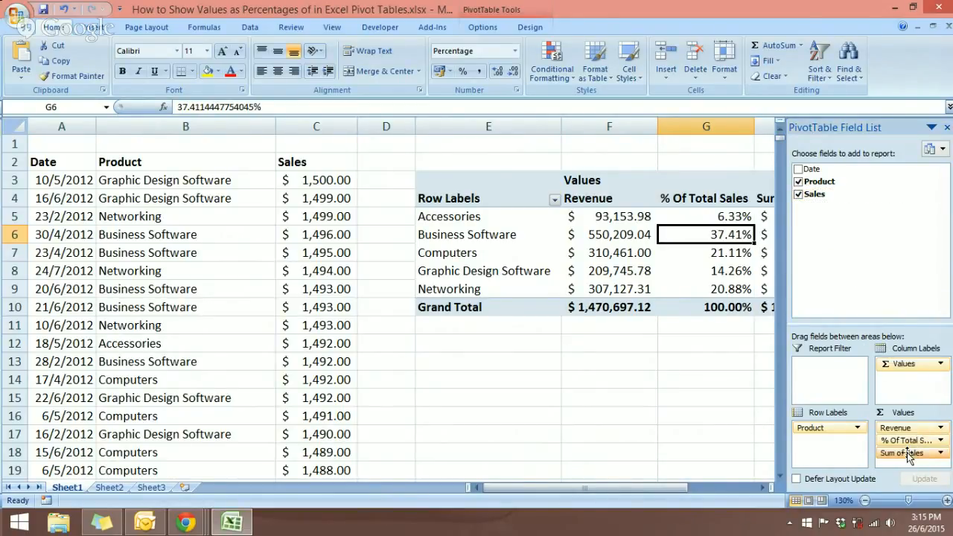
left_click(946, 129)
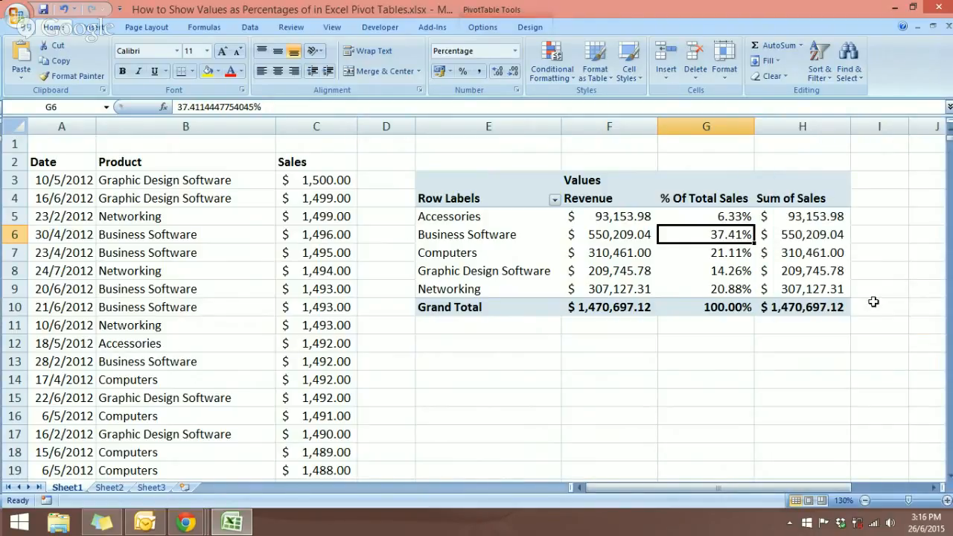
left_click(800, 234)
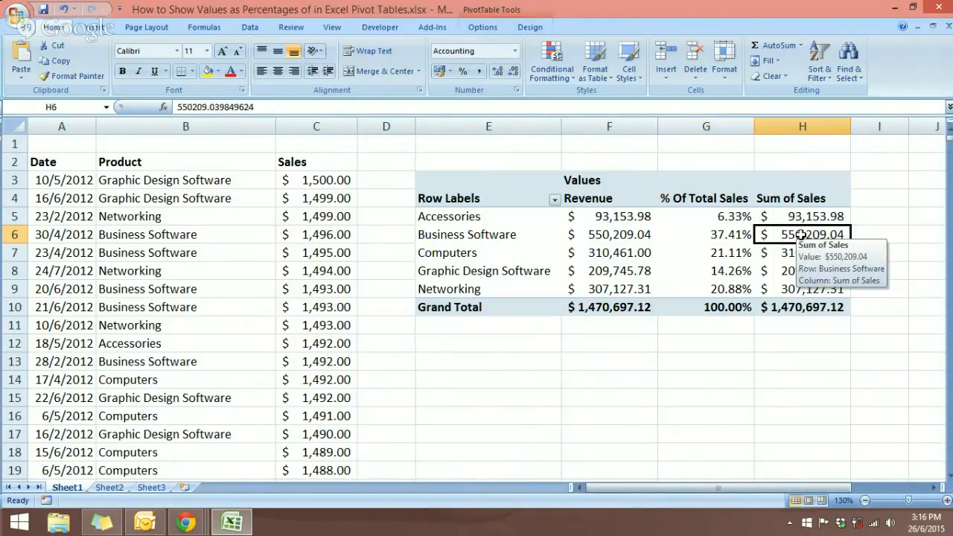
right_click(800, 235)
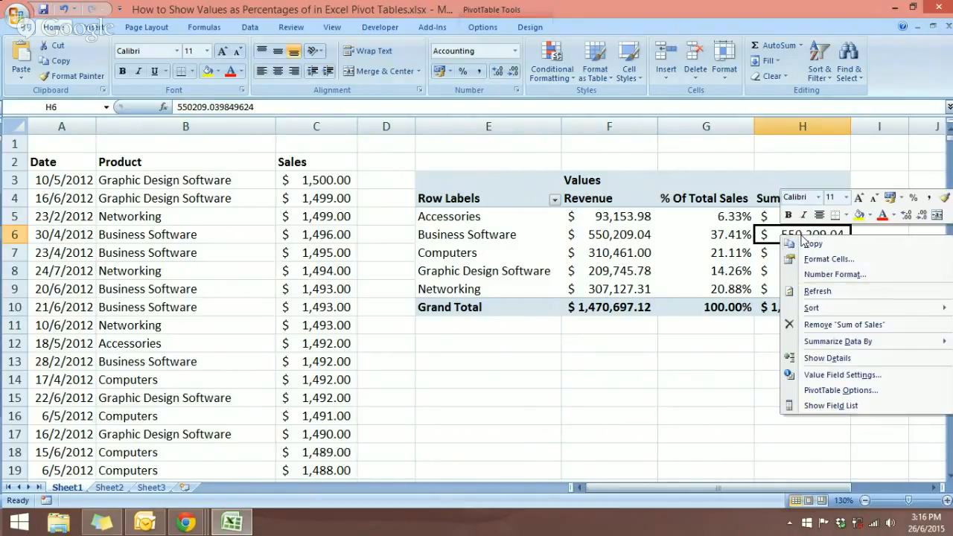
left_click(823, 376)
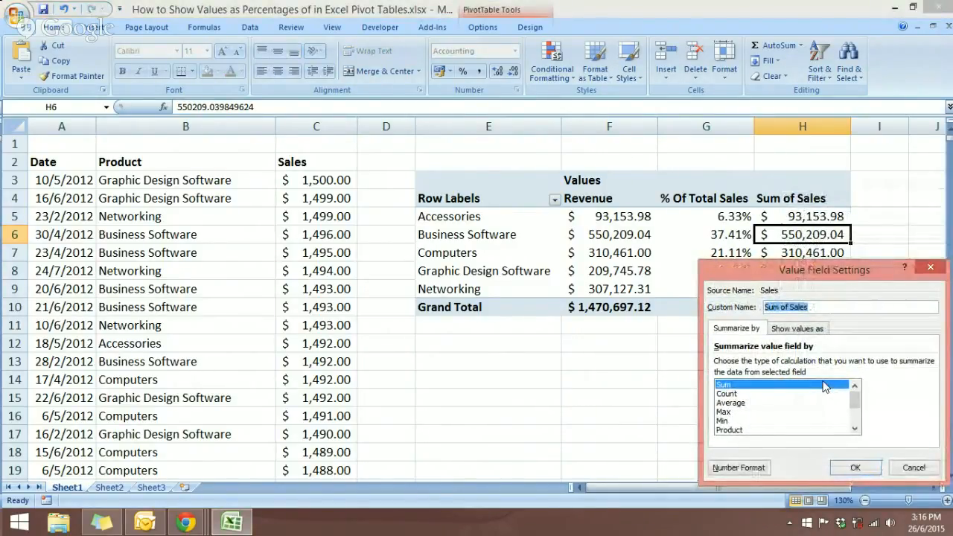
left_click(815, 307)
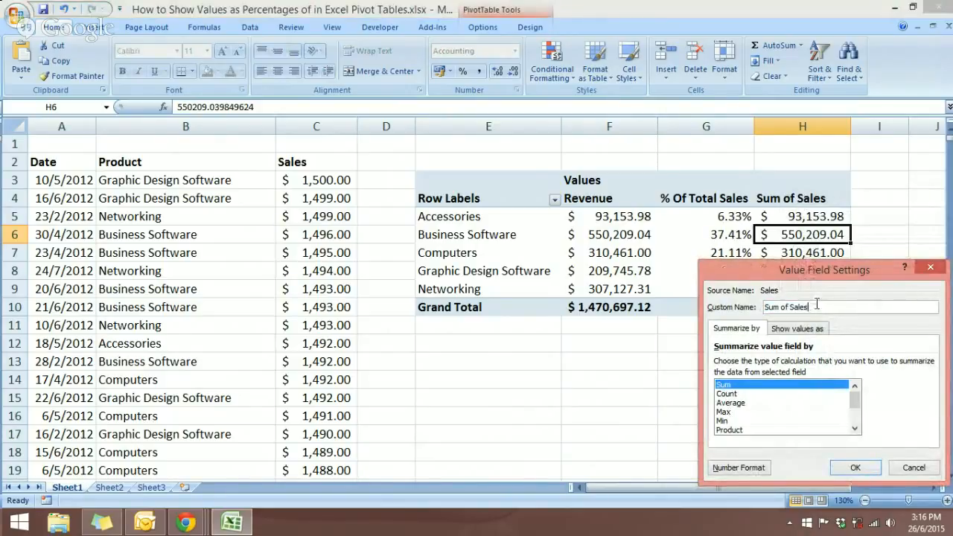
left_click_drag(815, 306, 754, 306)
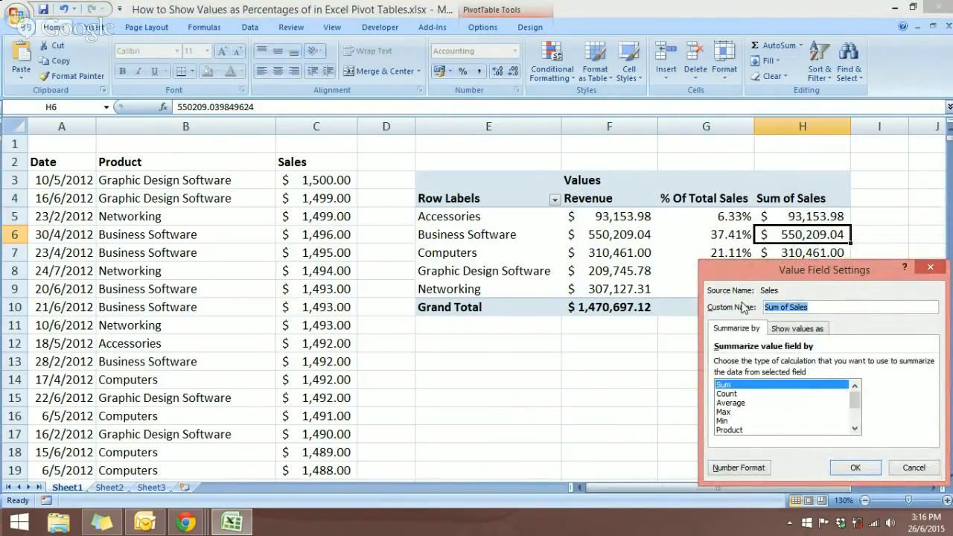
type("% Of")
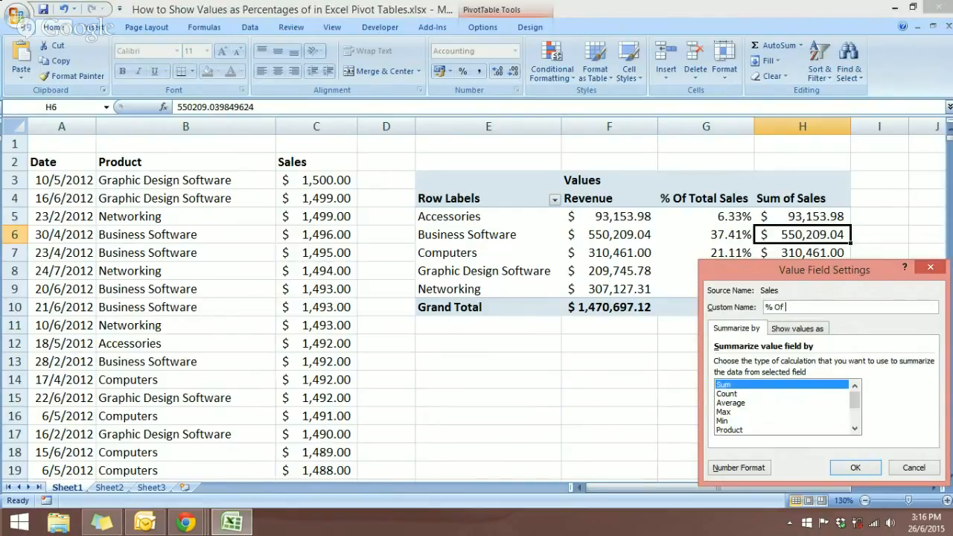
type(" Cumulative Total")
Show that column's values as a Running Total in with base field Product
left_click_drag(844, 272, 402, 196)
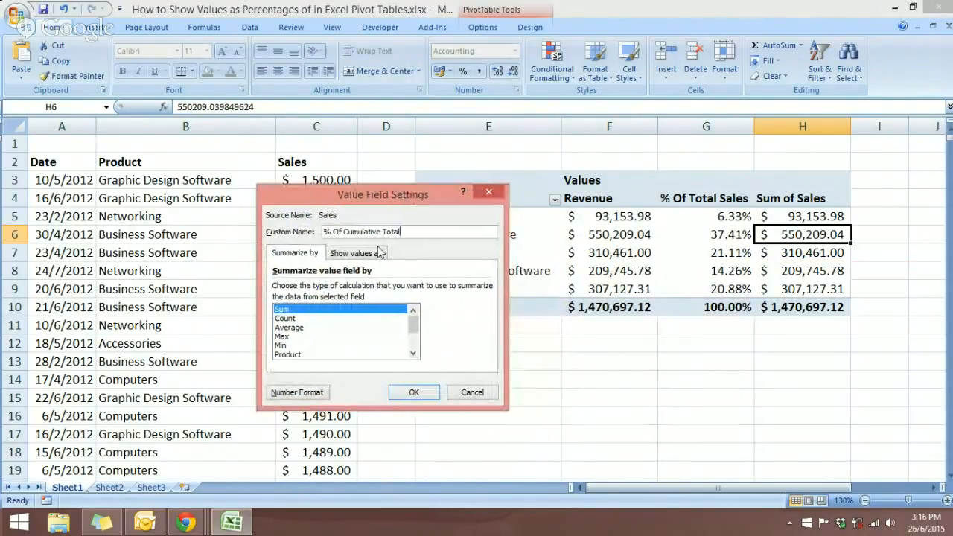
left_click(357, 253)
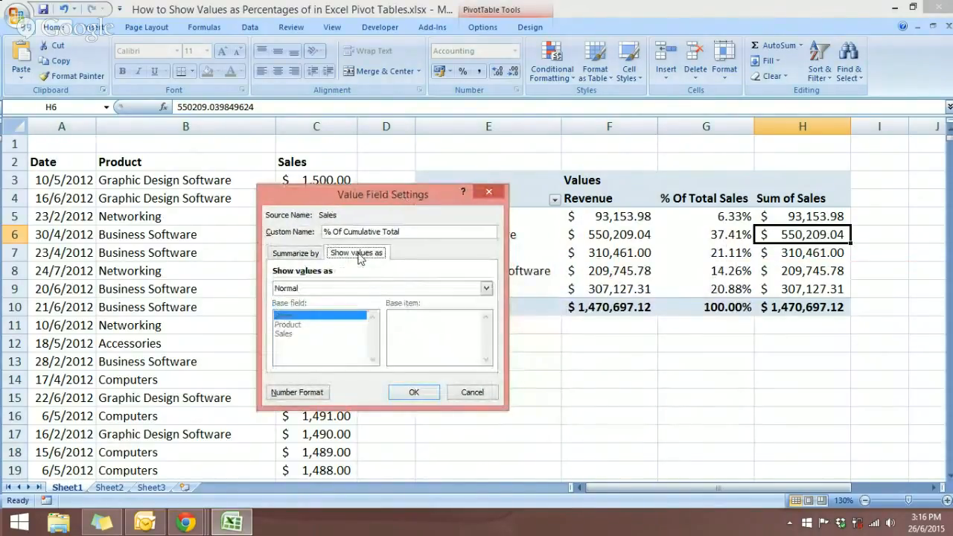
left_click(485, 288)
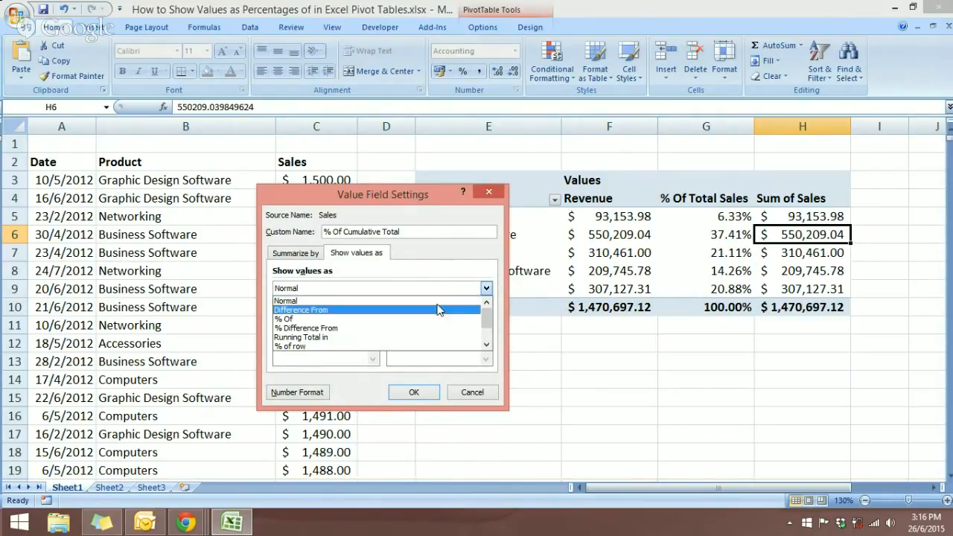
left_click(439, 337)
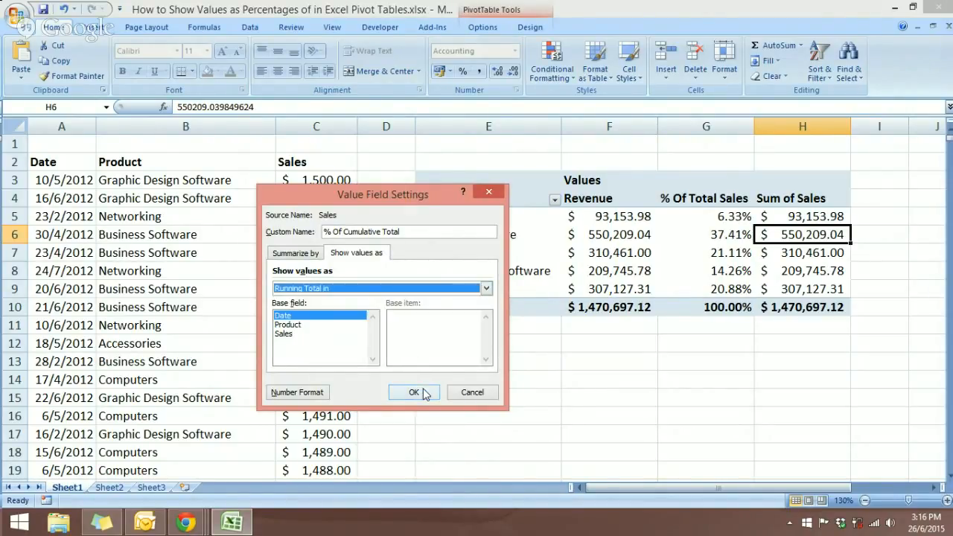
left_click(293, 327)
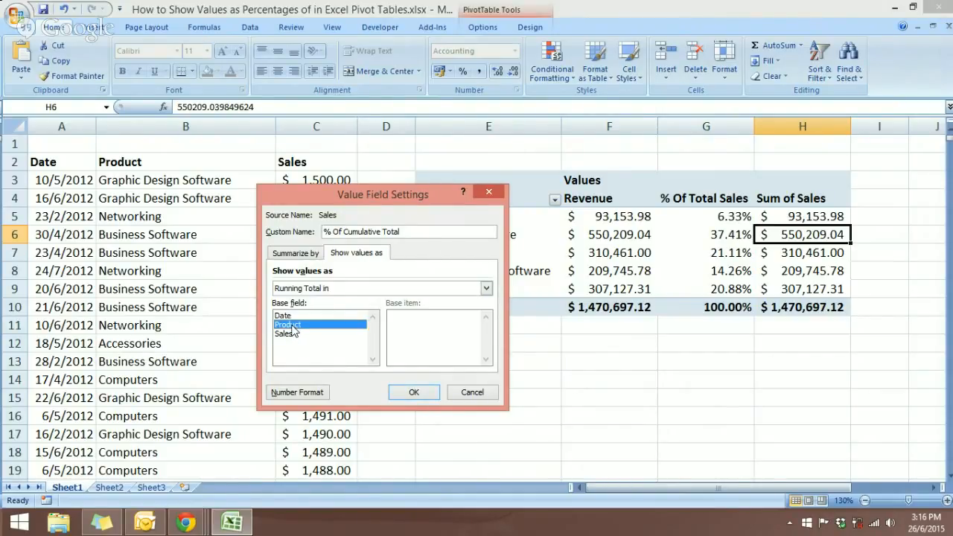
left_click(414, 392)
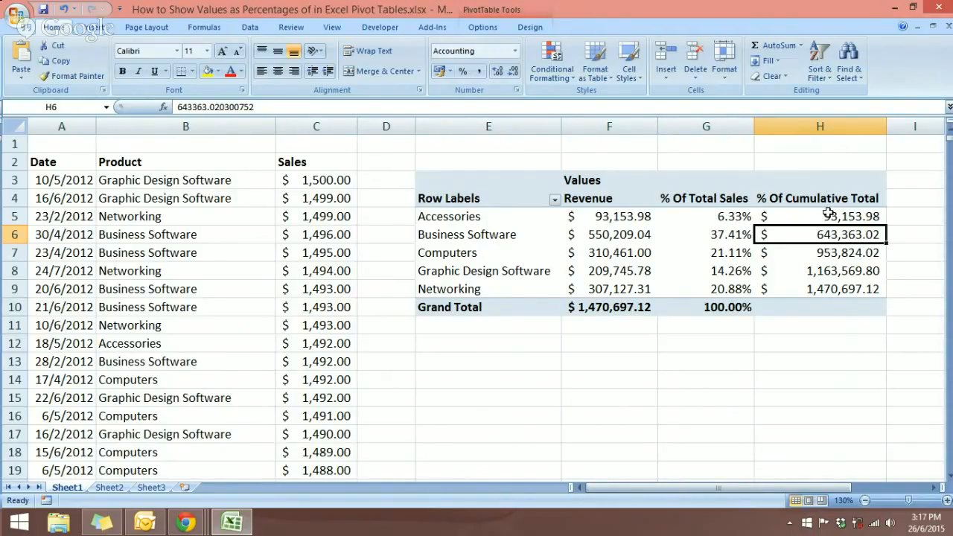
Set white font colour on the running totals H5:H9 and the grand total cell H10
left_click_drag(827, 215, 840, 281)
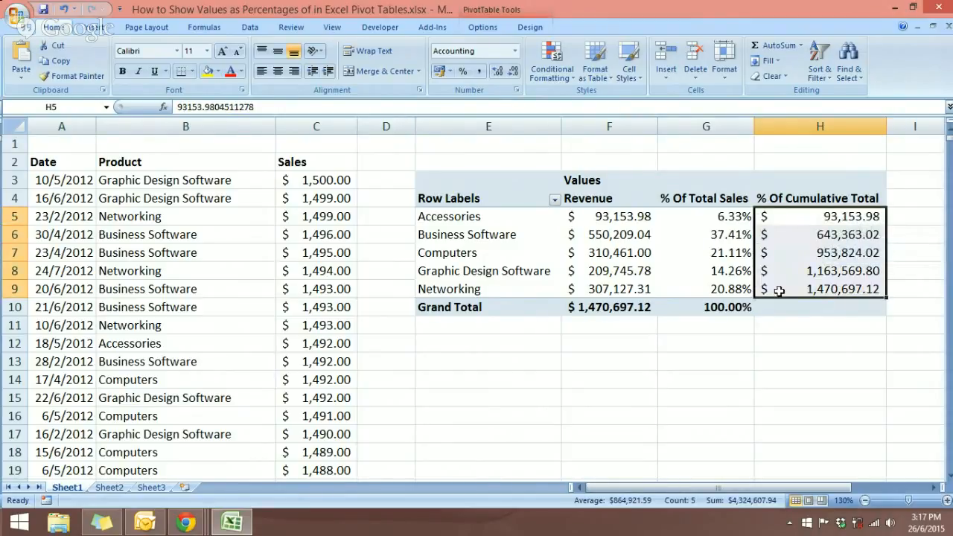
left_click(239, 74)
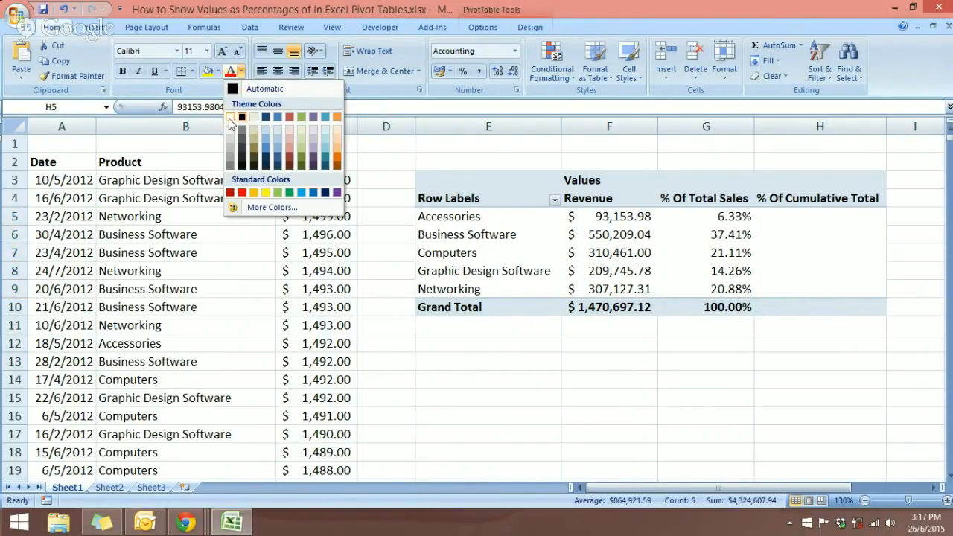
left_click(230, 119)
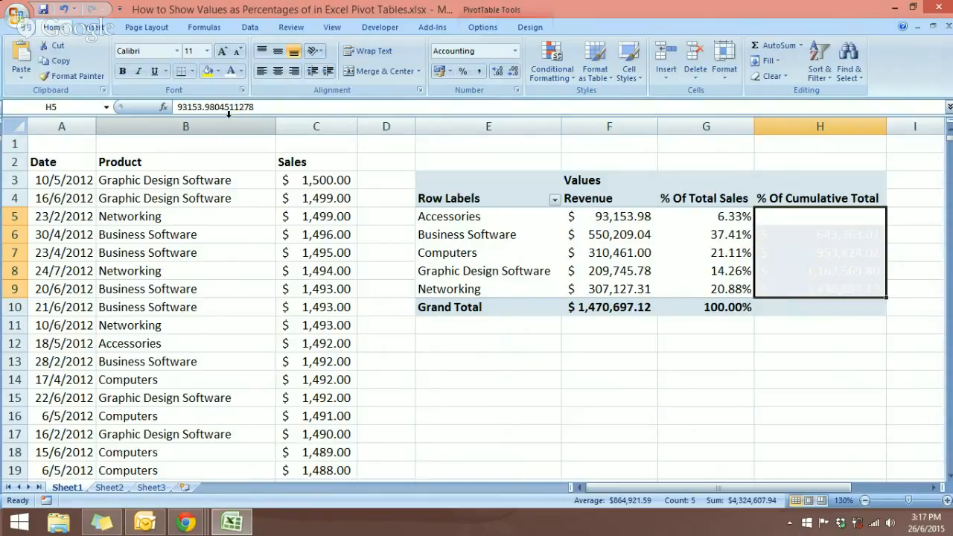
left_click(778, 307)
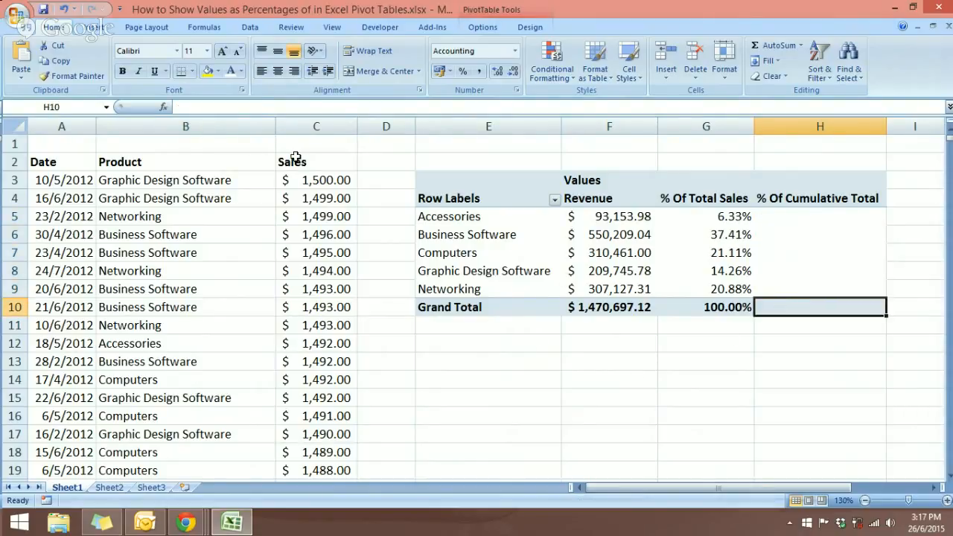
left_click(240, 71)
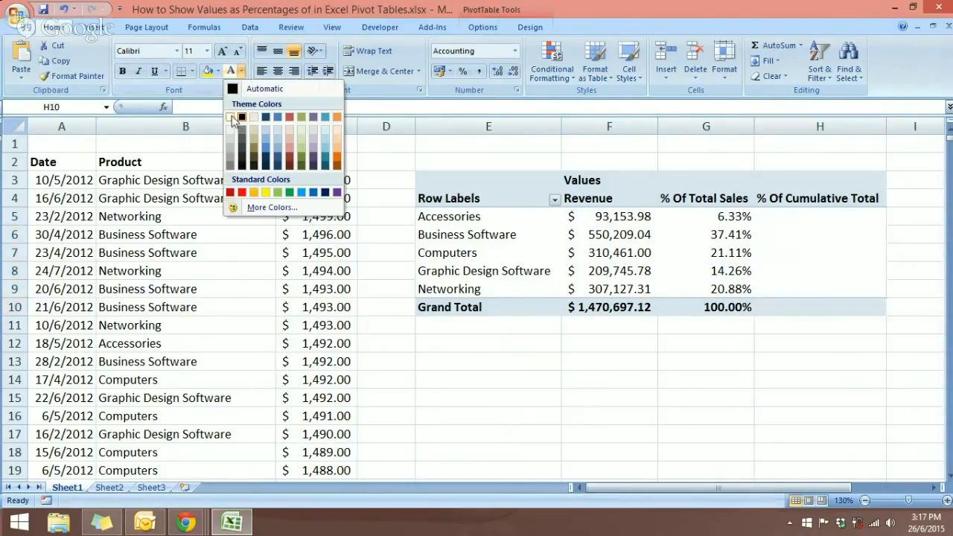
left_click(233, 119)
left_click(660, 378)
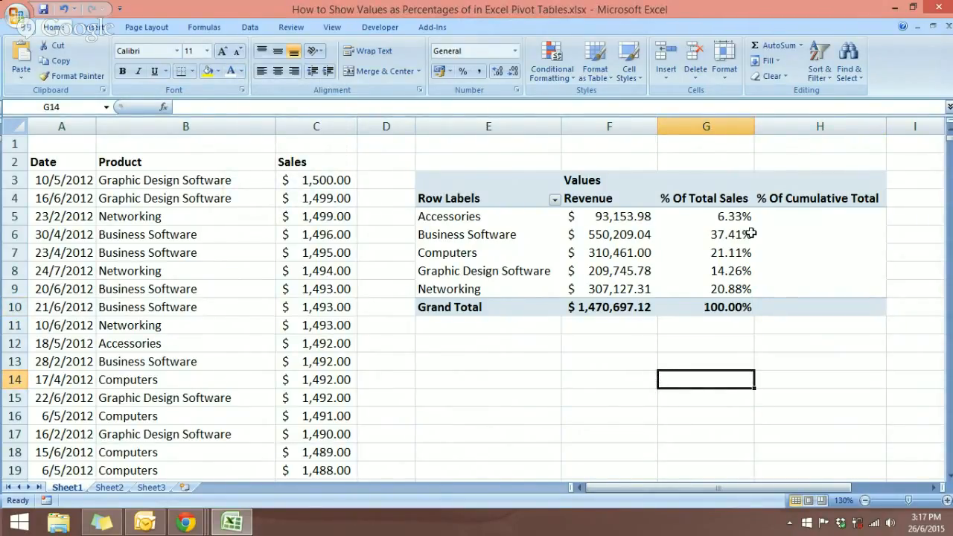
Shrink column H to a width of 3.00 by dragging its header border left
left_click(857, 129)
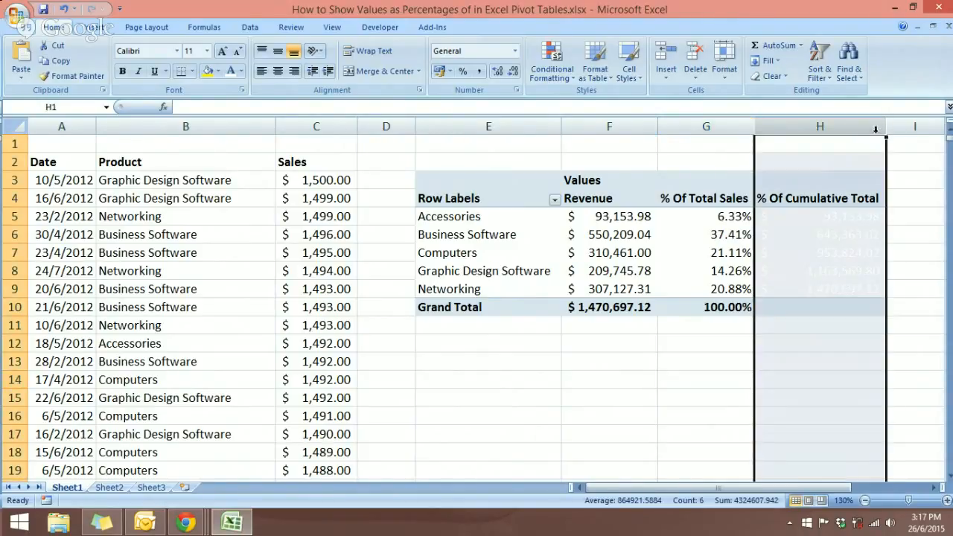
left_click_drag(885, 131, 780, 128)
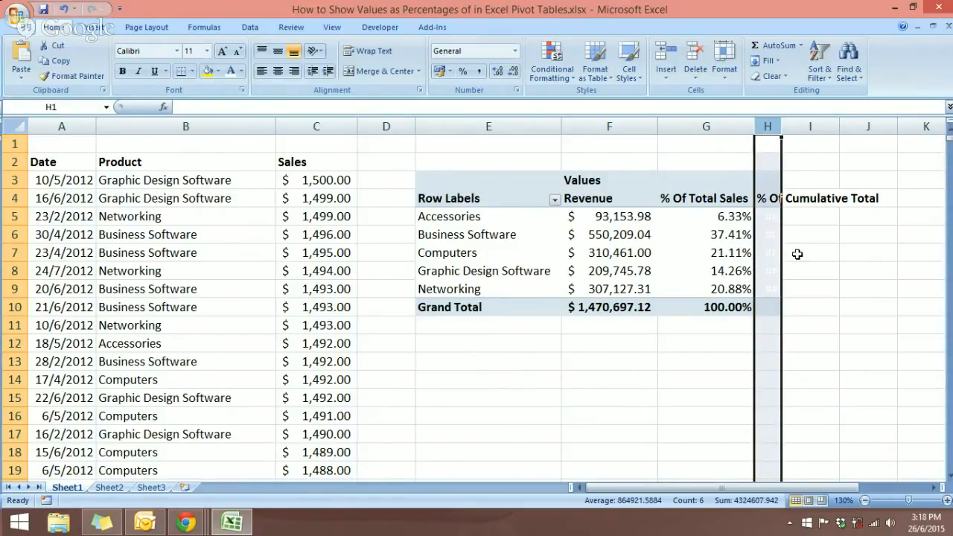
right_click(770, 257)
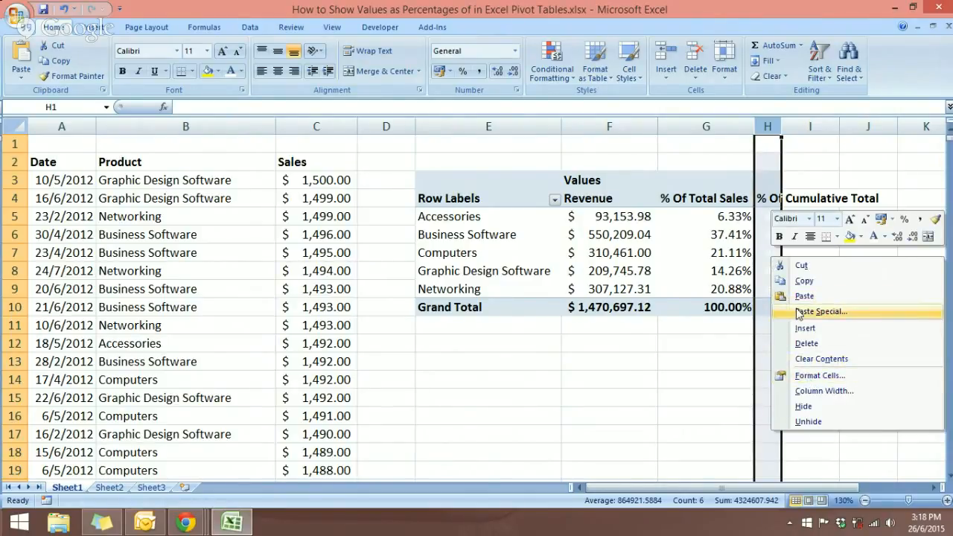
left_click(763, 223)
right_click(763, 225)
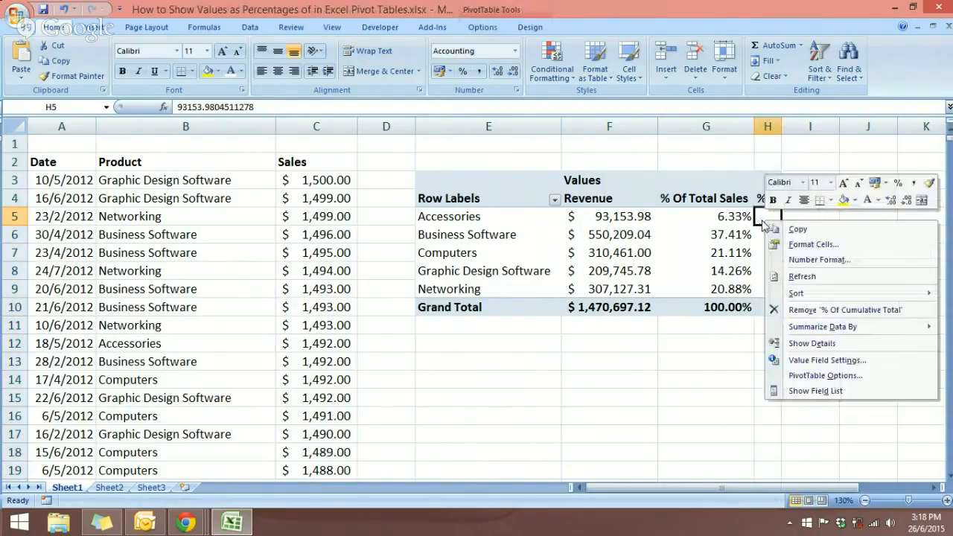
left_click(823, 360)
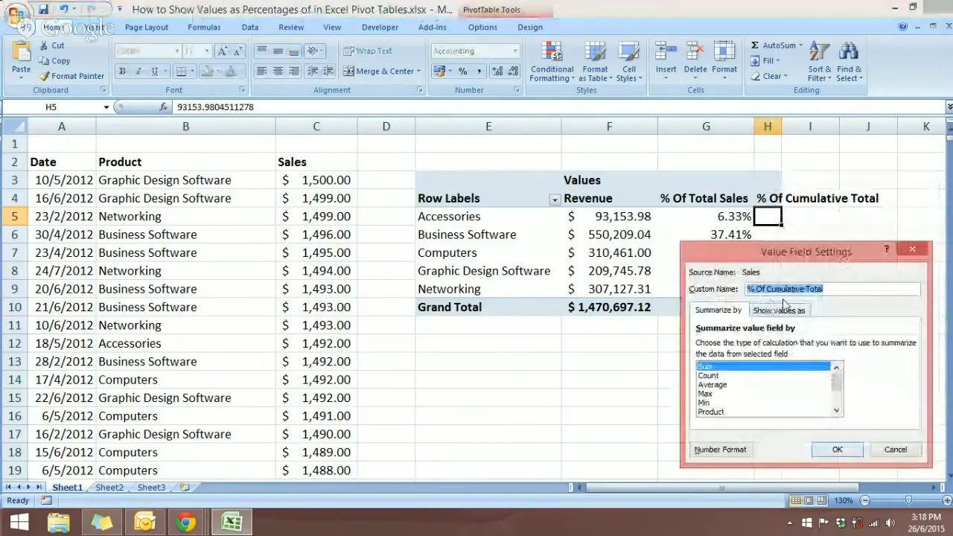
left_click_drag(749, 254, 368, 146)
left_click(402, 203)
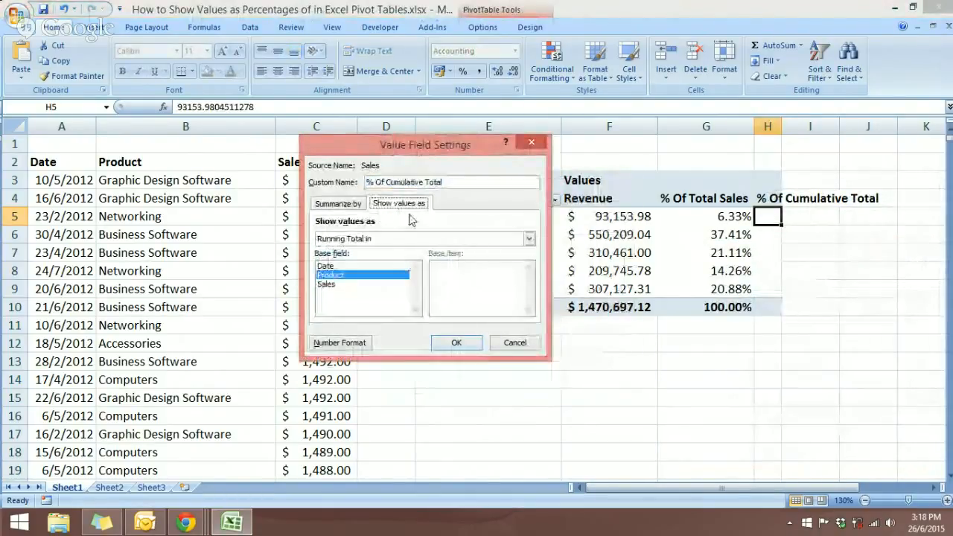
left_click(529, 240)
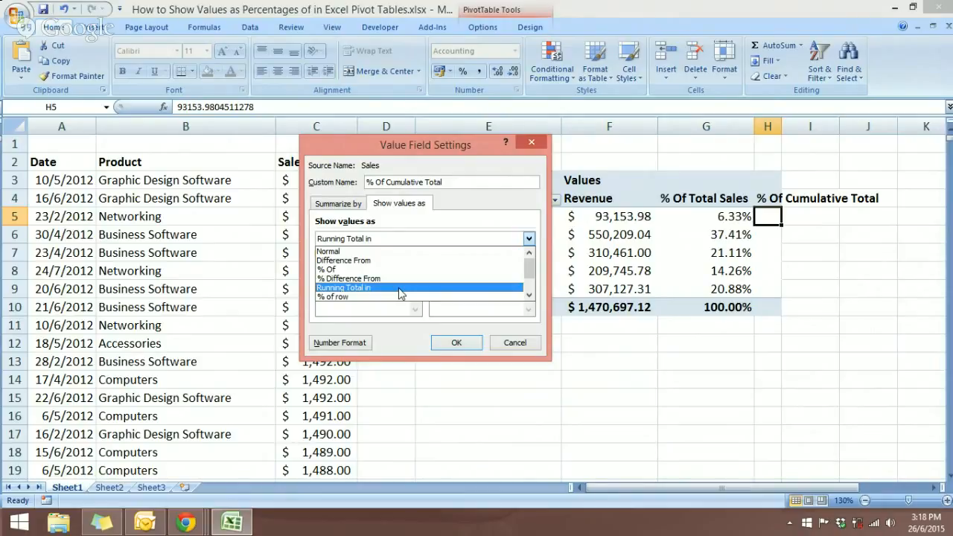
left_click(531, 149)
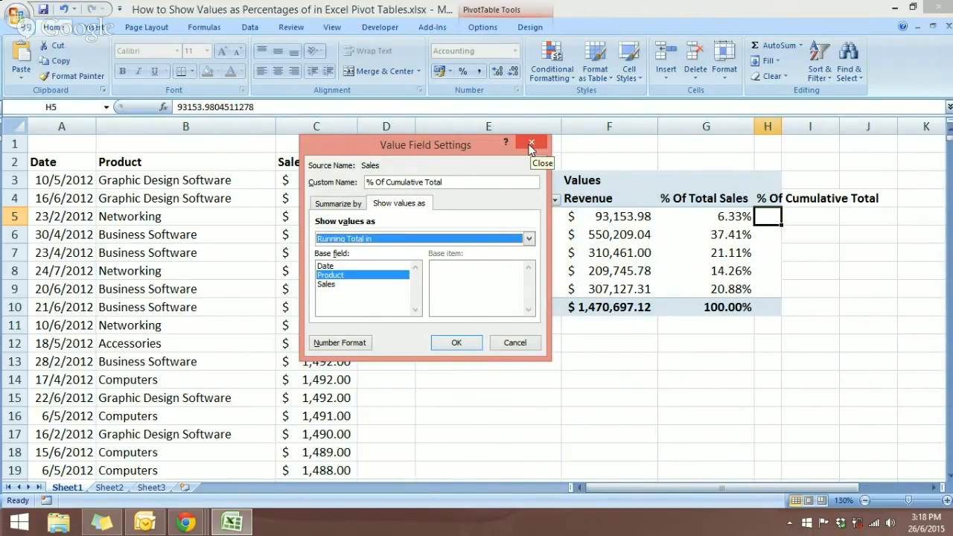
left_click(528, 238)
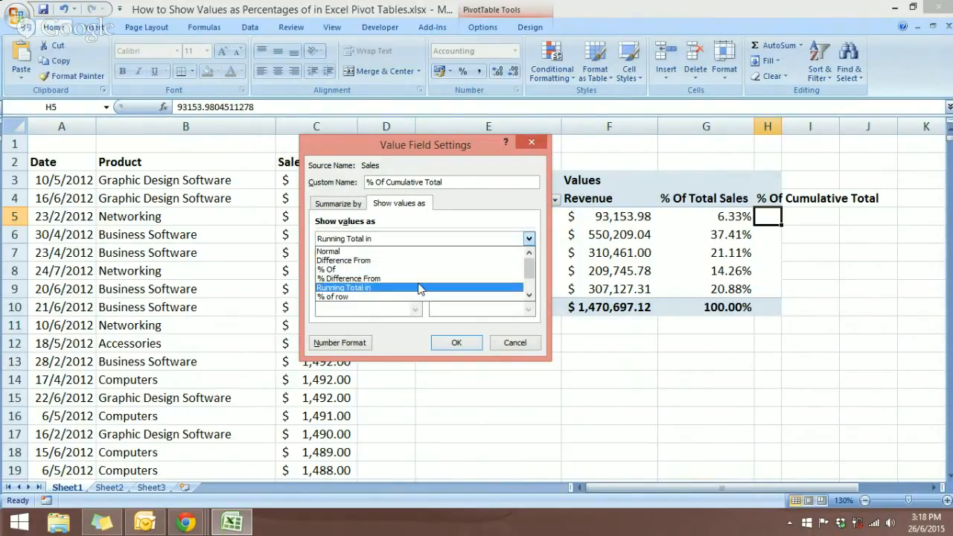
left_click(528, 238)
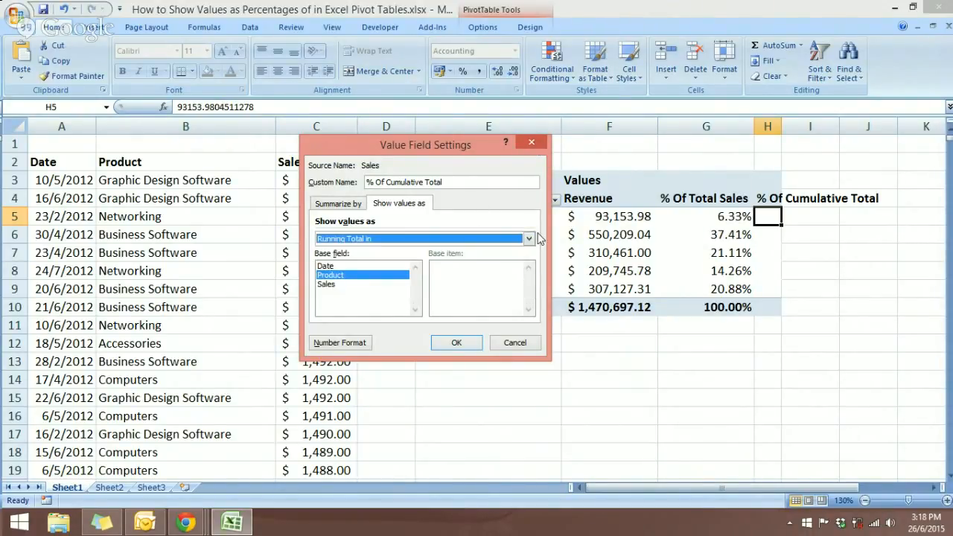
left_click(532, 144)
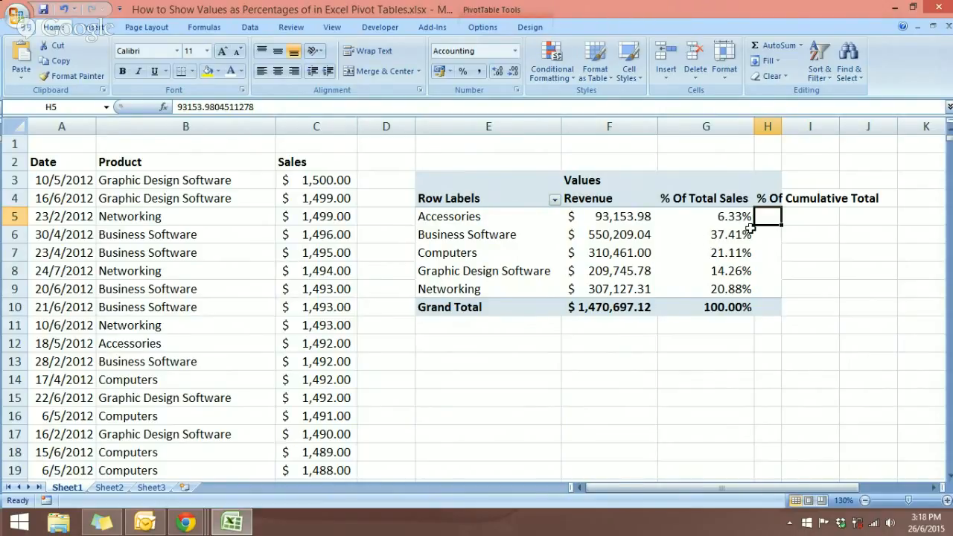
Uncheck Generate GetPivotData in the PivotTable Tools Options dropdown
left_click(808, 238)
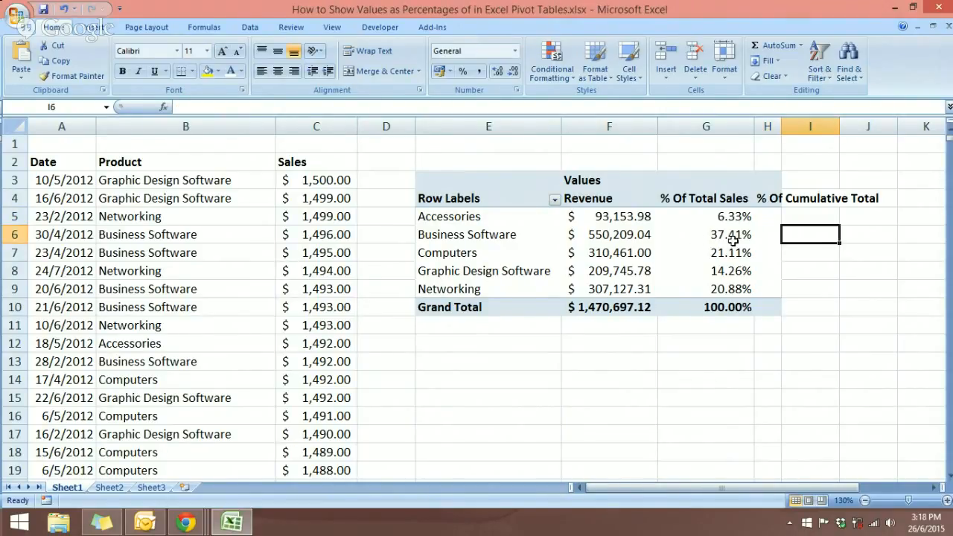
left_click(568, 231)
left_click(748, 235)
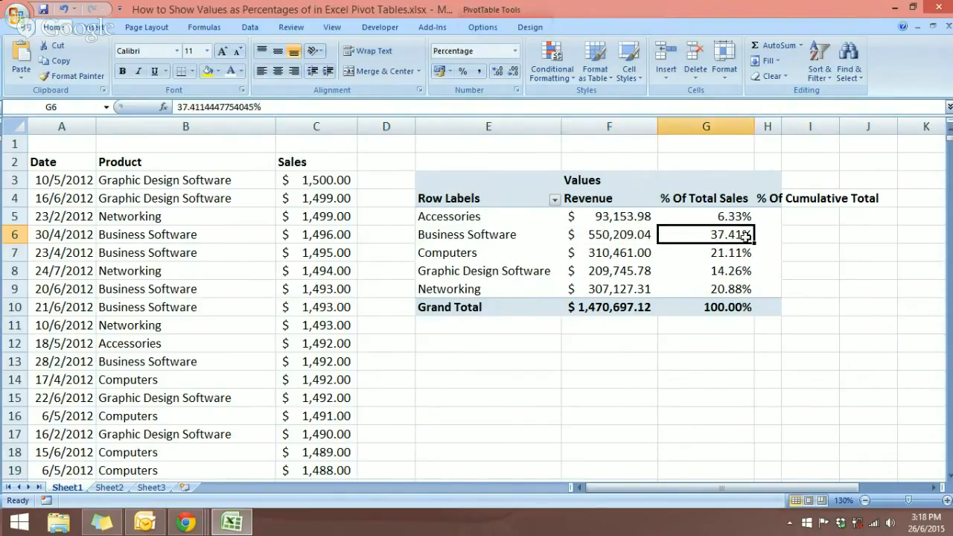
mouse_move(744, 238)
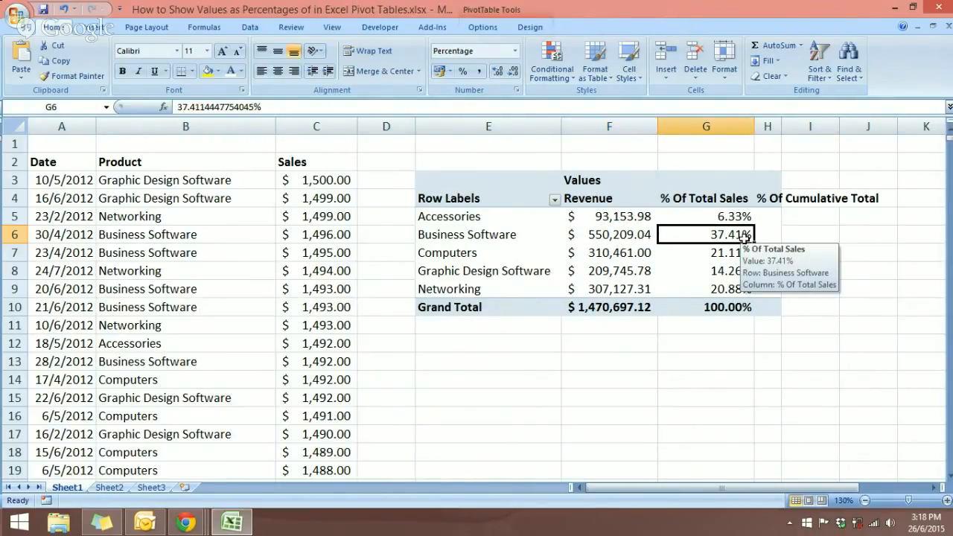
left_click(482, 27)
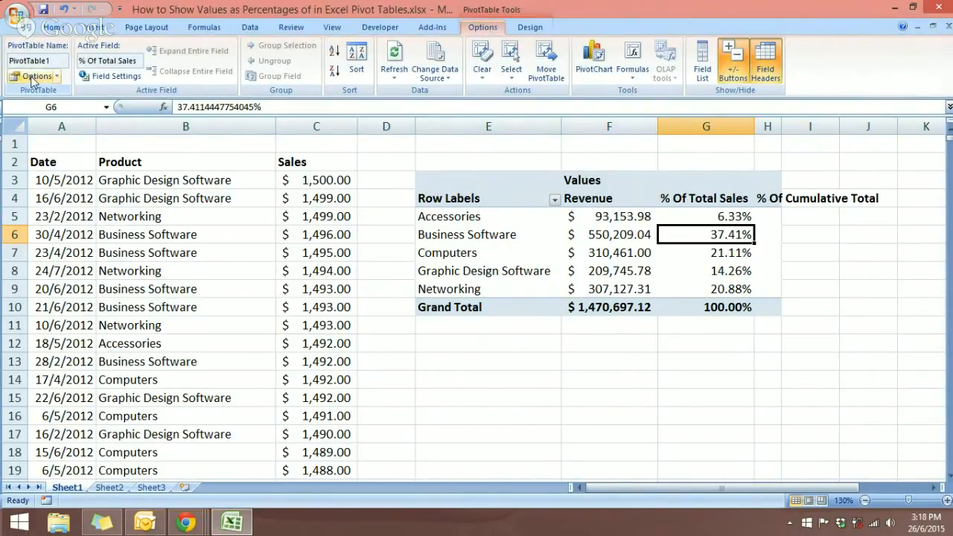
left_click(55, 80)
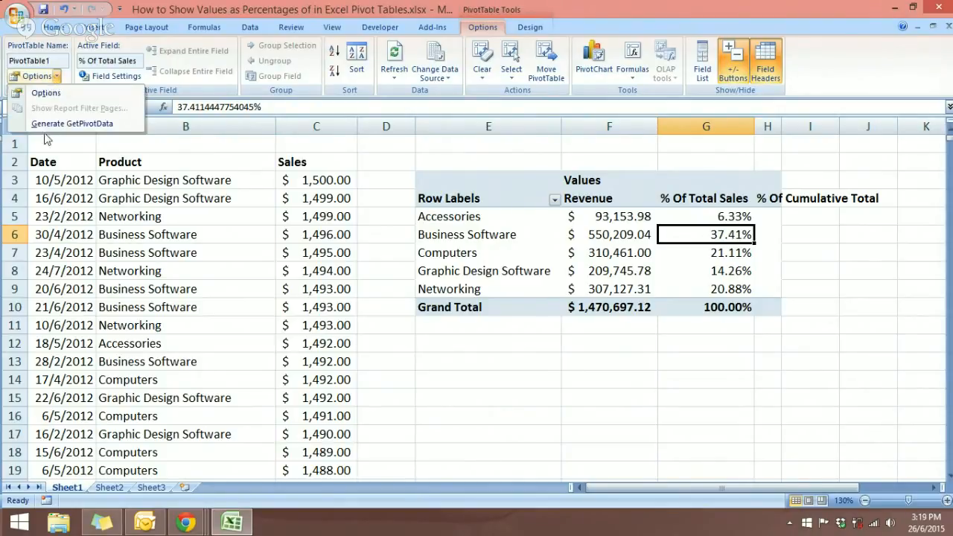
left_click(47, 123)
left_click(60, 77)
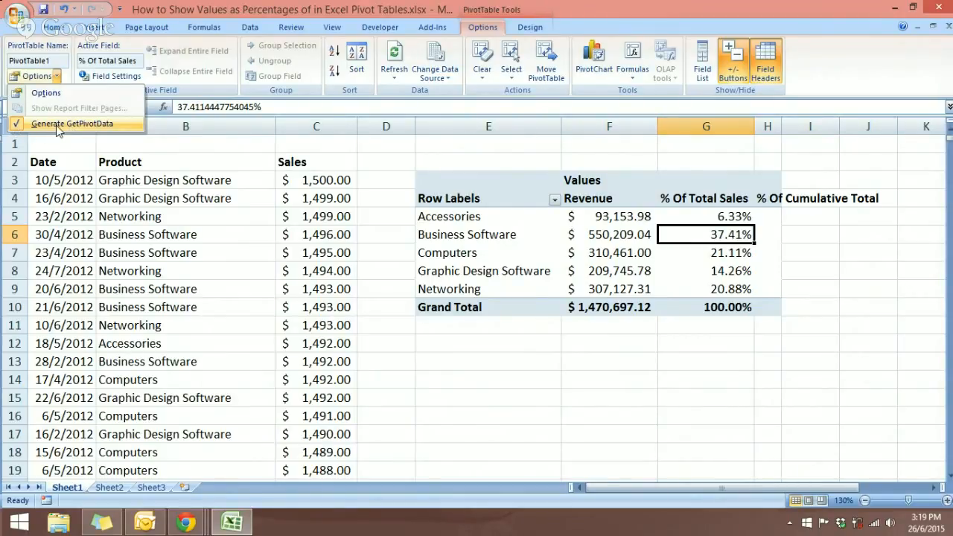
left_click(58, 125)
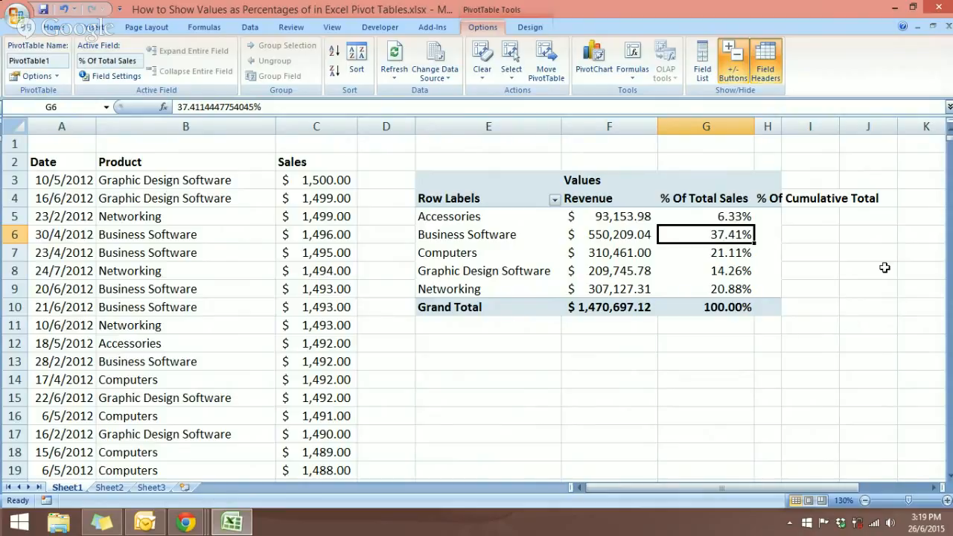
left_click(807, 219)
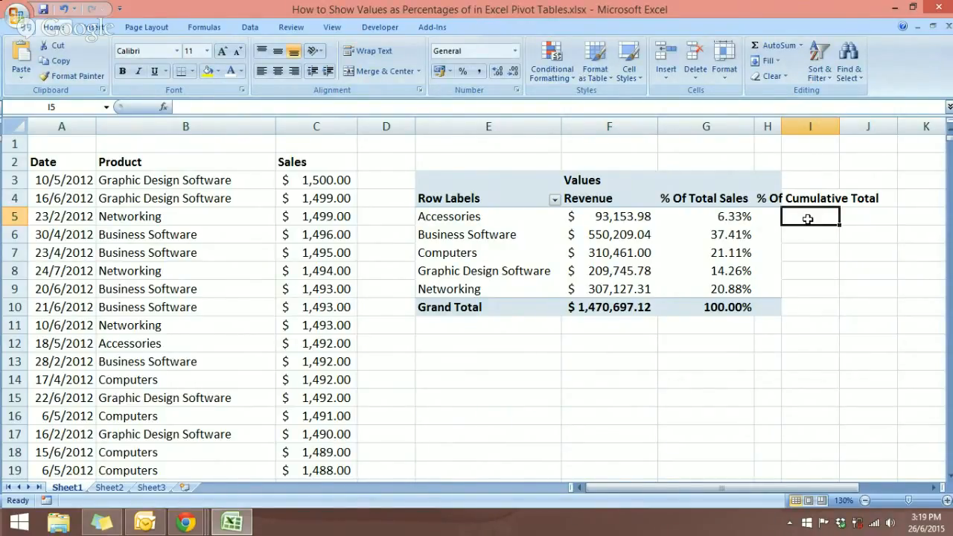
Enter =H5/$F$10 in I5 for Accessories' cumulative share (0.06334) and fill it down to I9
type("=")
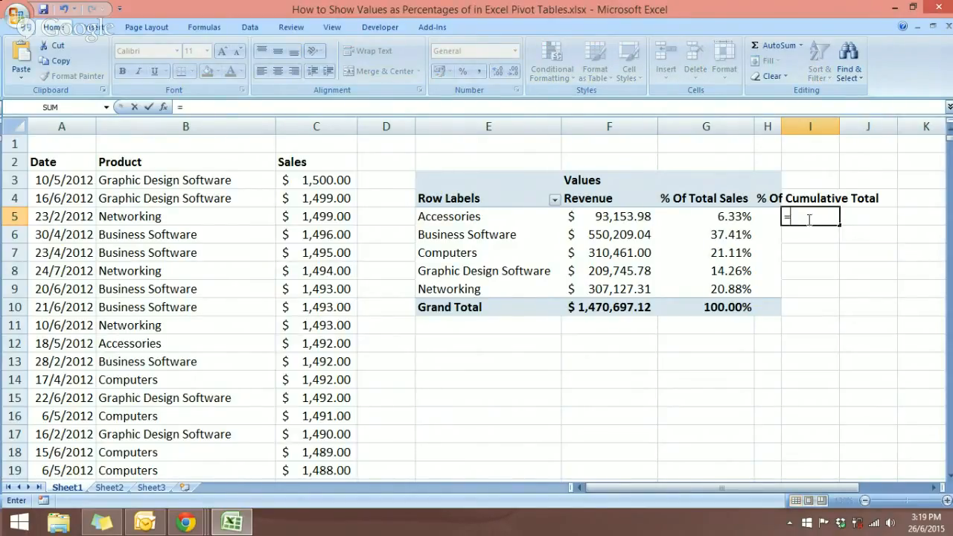
left_click(768, 217)
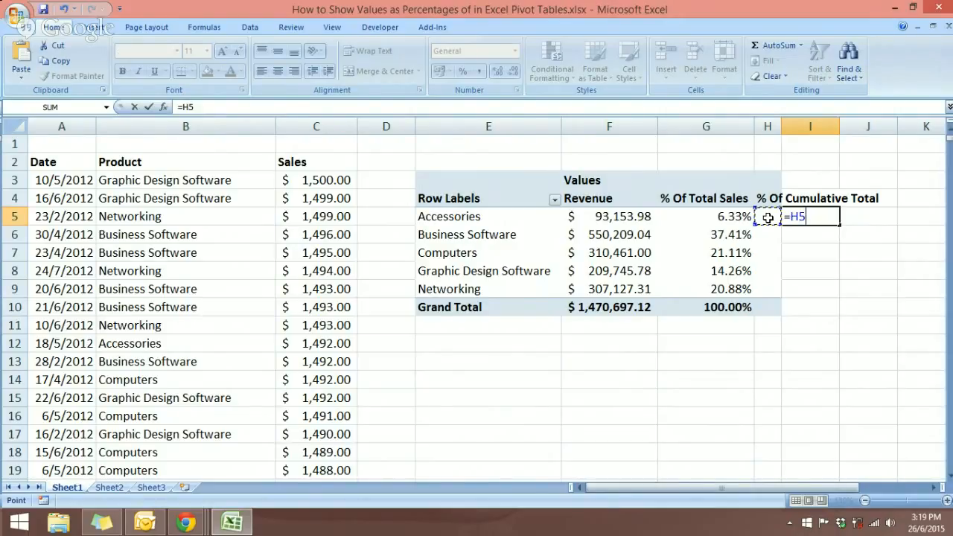
type("/")
left_click(633, 311)
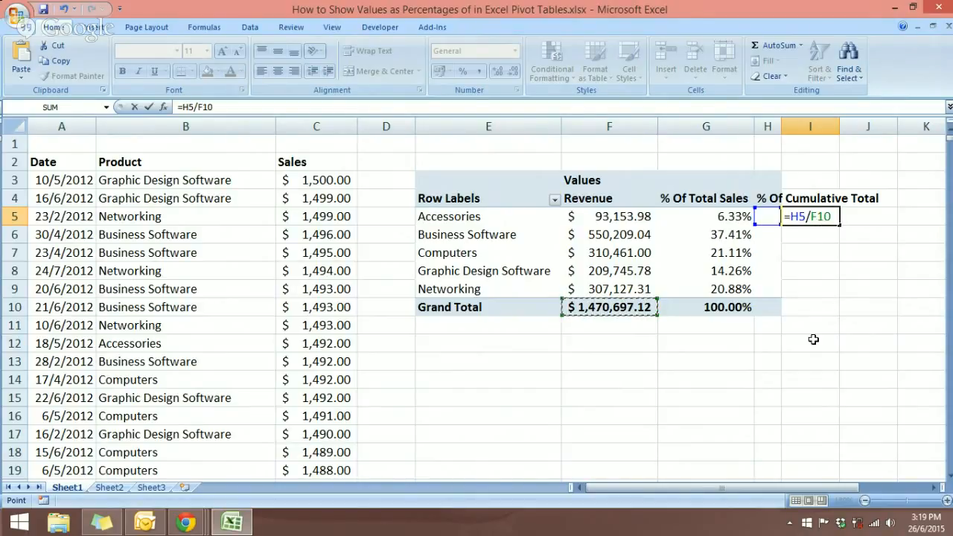
key("F4")
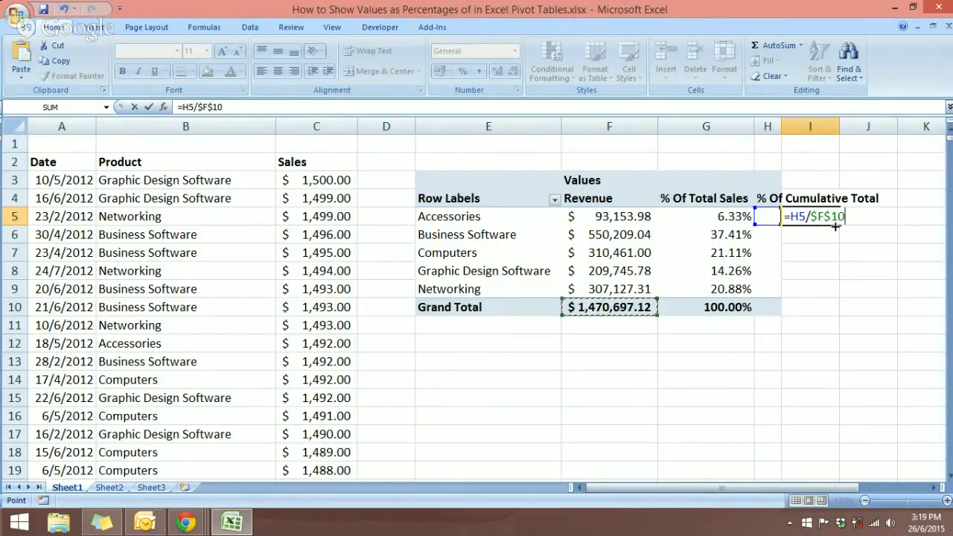
key("Return")
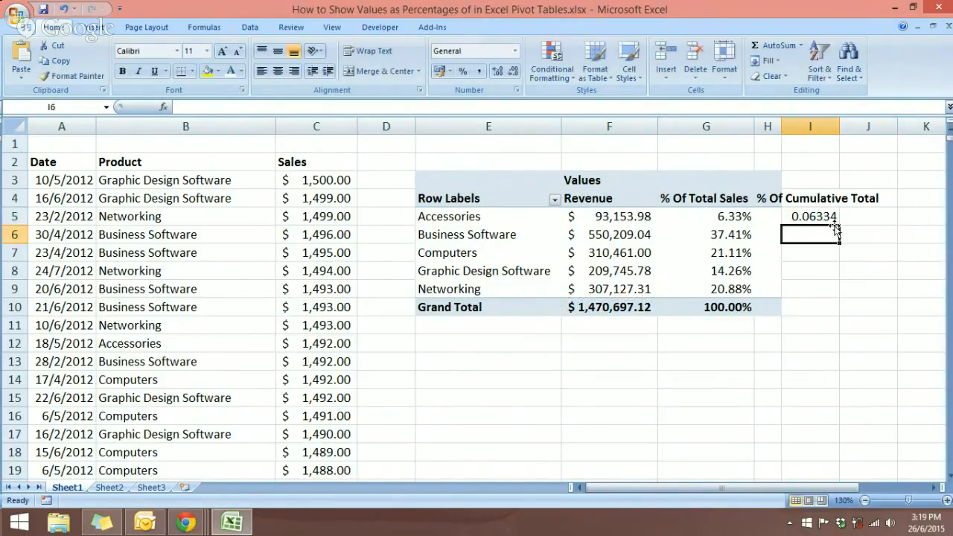
left_click(825, 217)
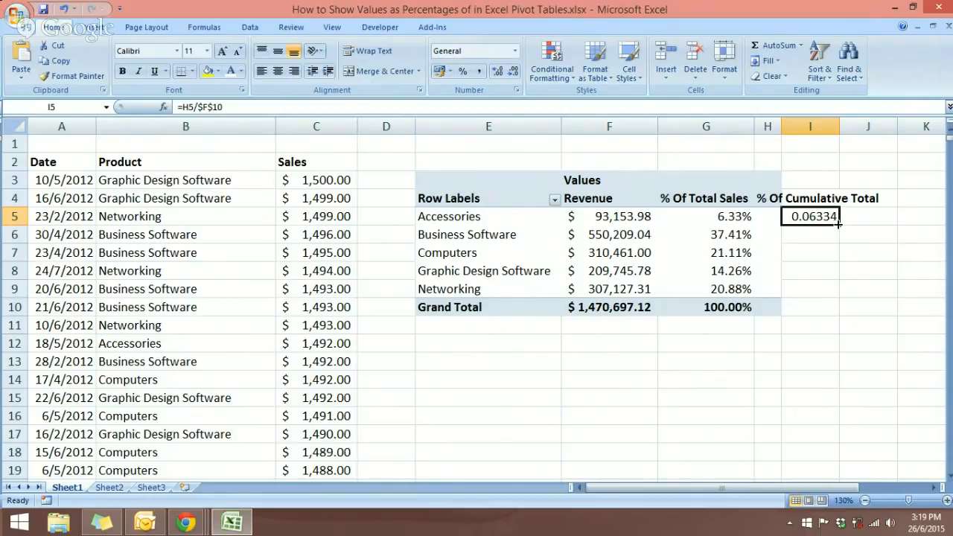
left_click_drag(838, 224, 832, 292)
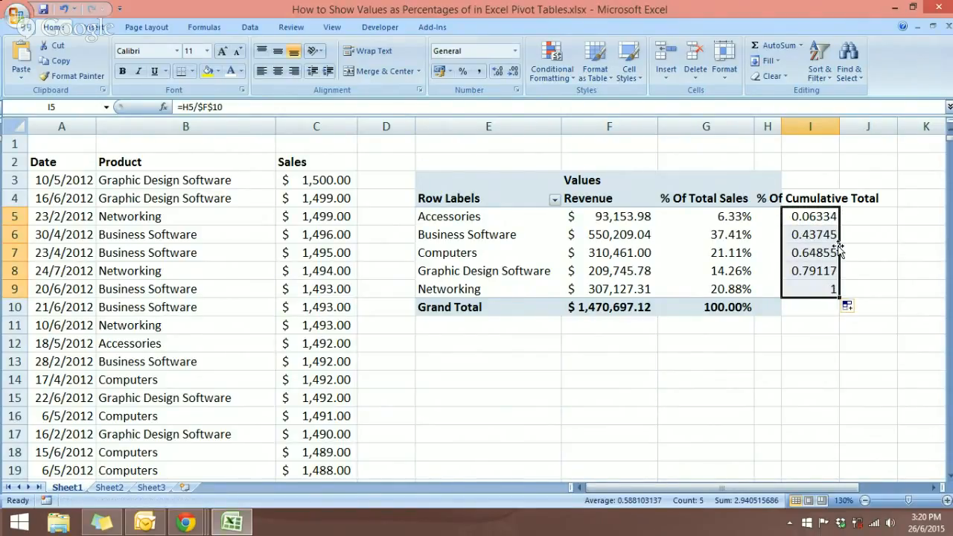
Apply Percent Style to I5:I9, showing 6%, 44%, 65%, 79% and 100%
left_click(462, 70)
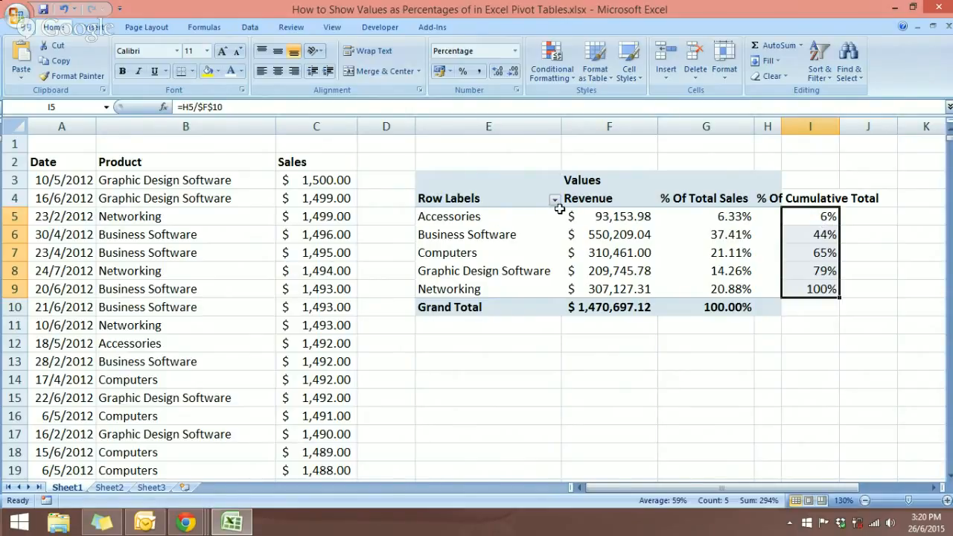
mouse_move(568, 216)
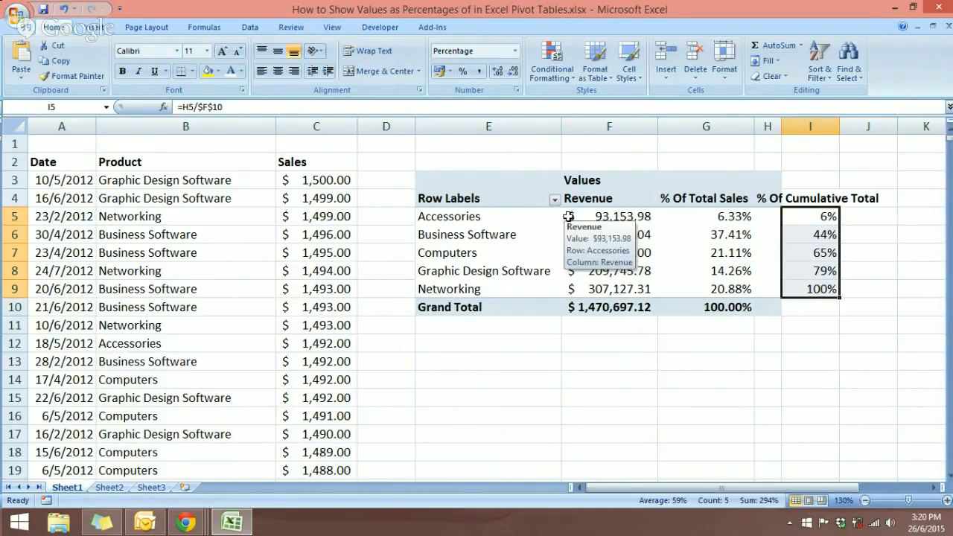
mouse_move(717, 224)
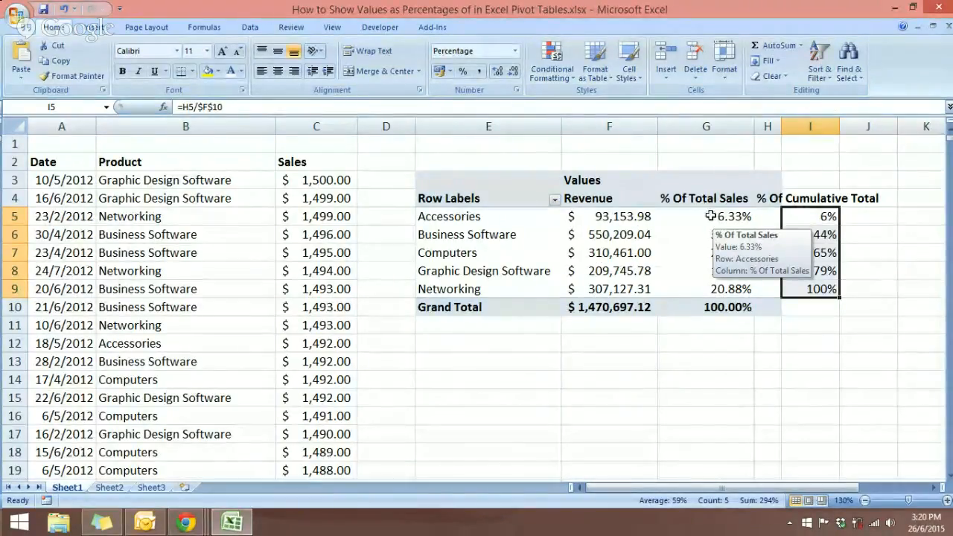
mouse_move(712, 204)
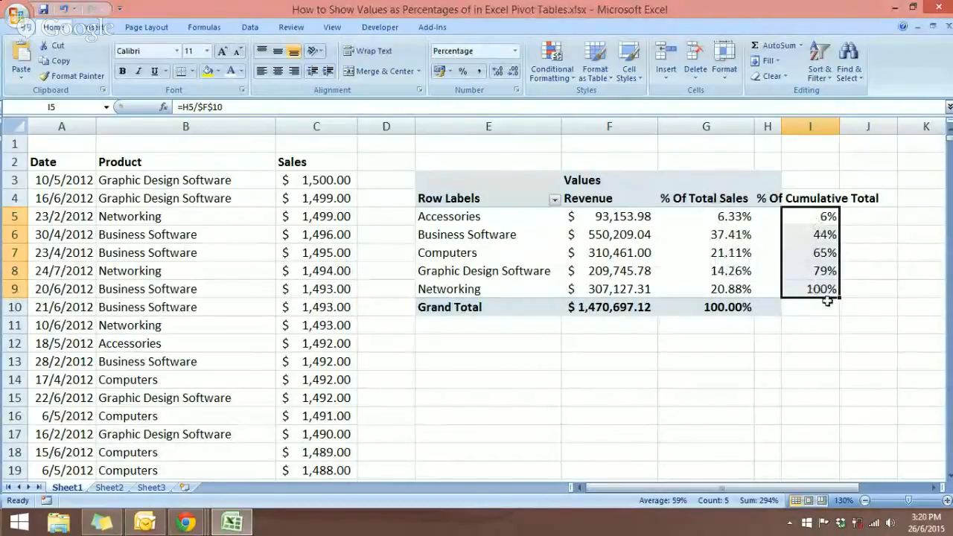
mouse_move(747, 264)
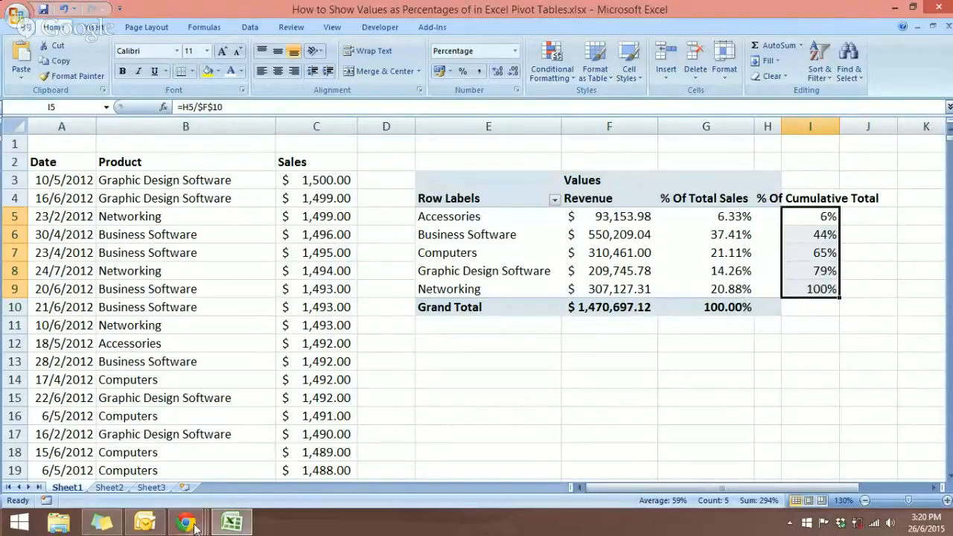
Switch to the screen-sharing browser window and end the Hangouts On Air live broadcast
mouse_move(191, 527)
left_click(190, 486)
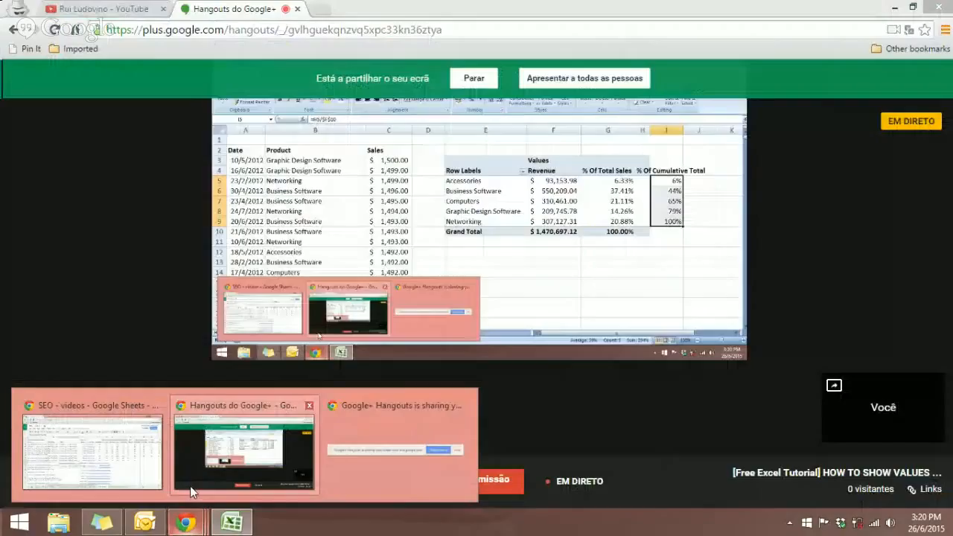
left_click(426, 481)
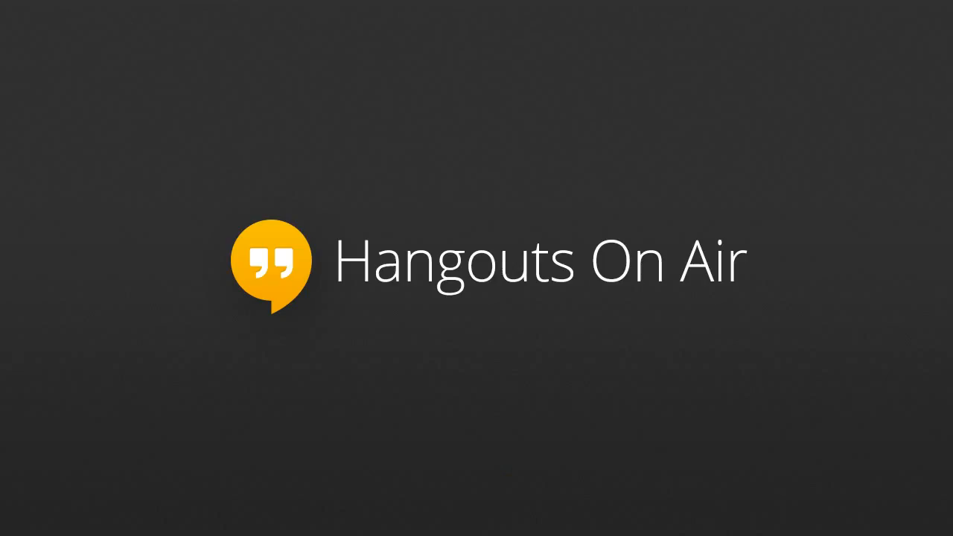